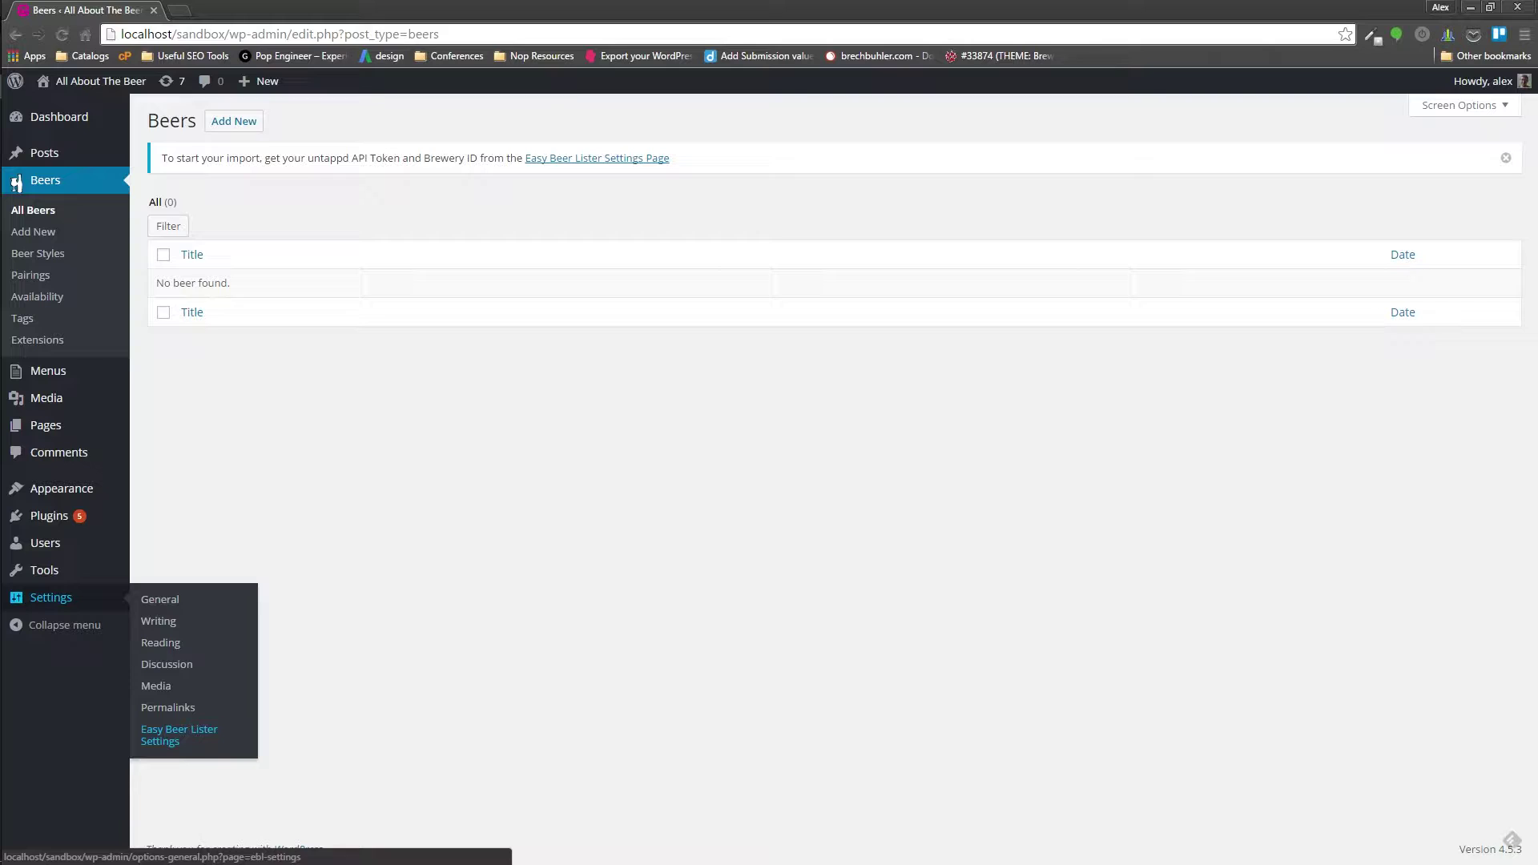
- Go to the Easy Beer Lister Untappd Import settings and check the license key and API token
{"action": "left_click", "coordinate": [178, 734]}
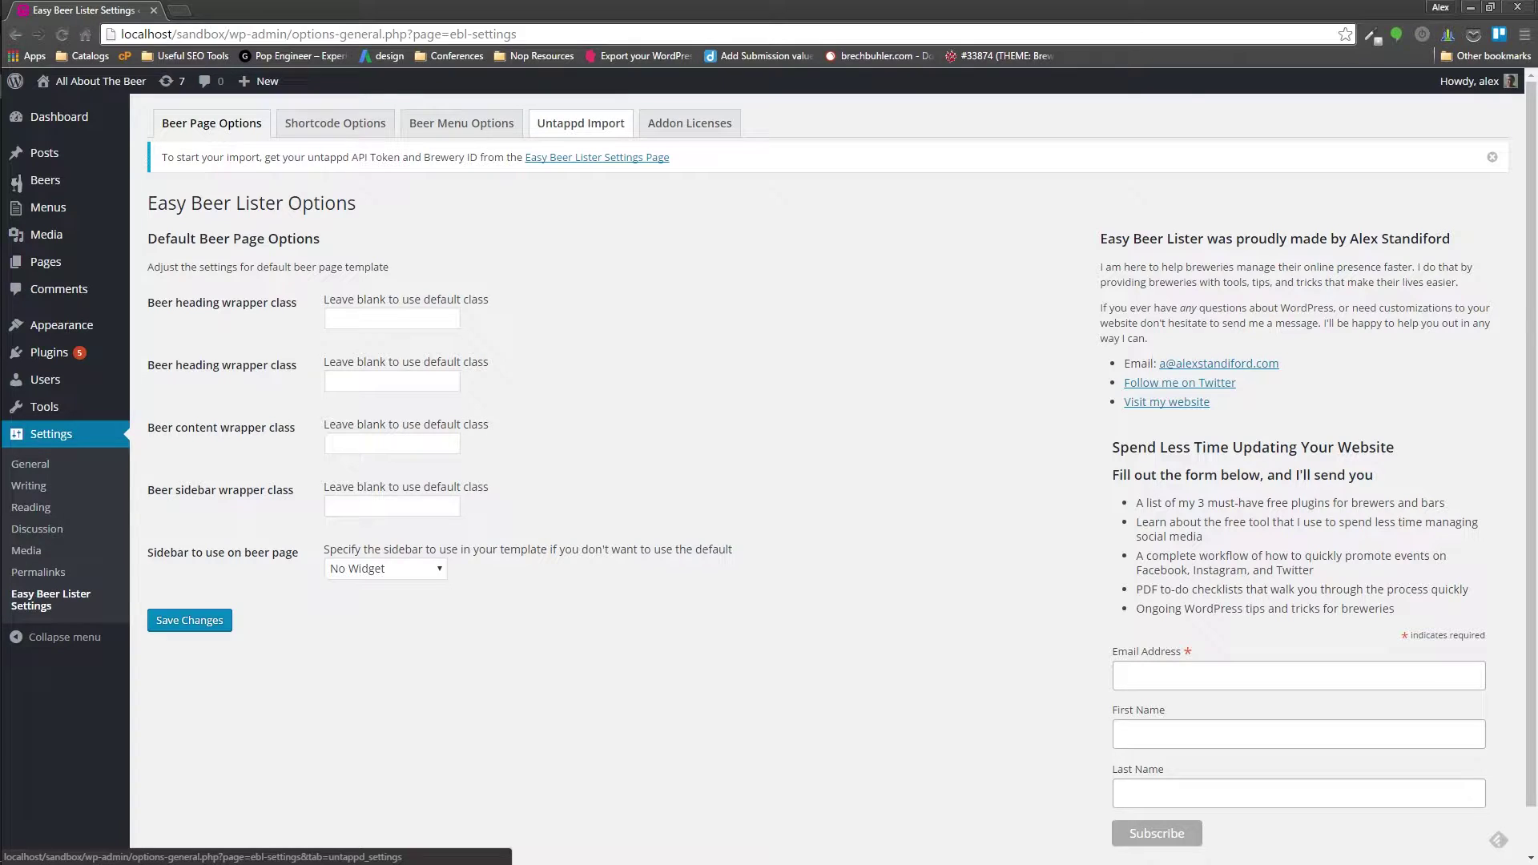
{"action": "left_click", "coordinate": [581, 123]}
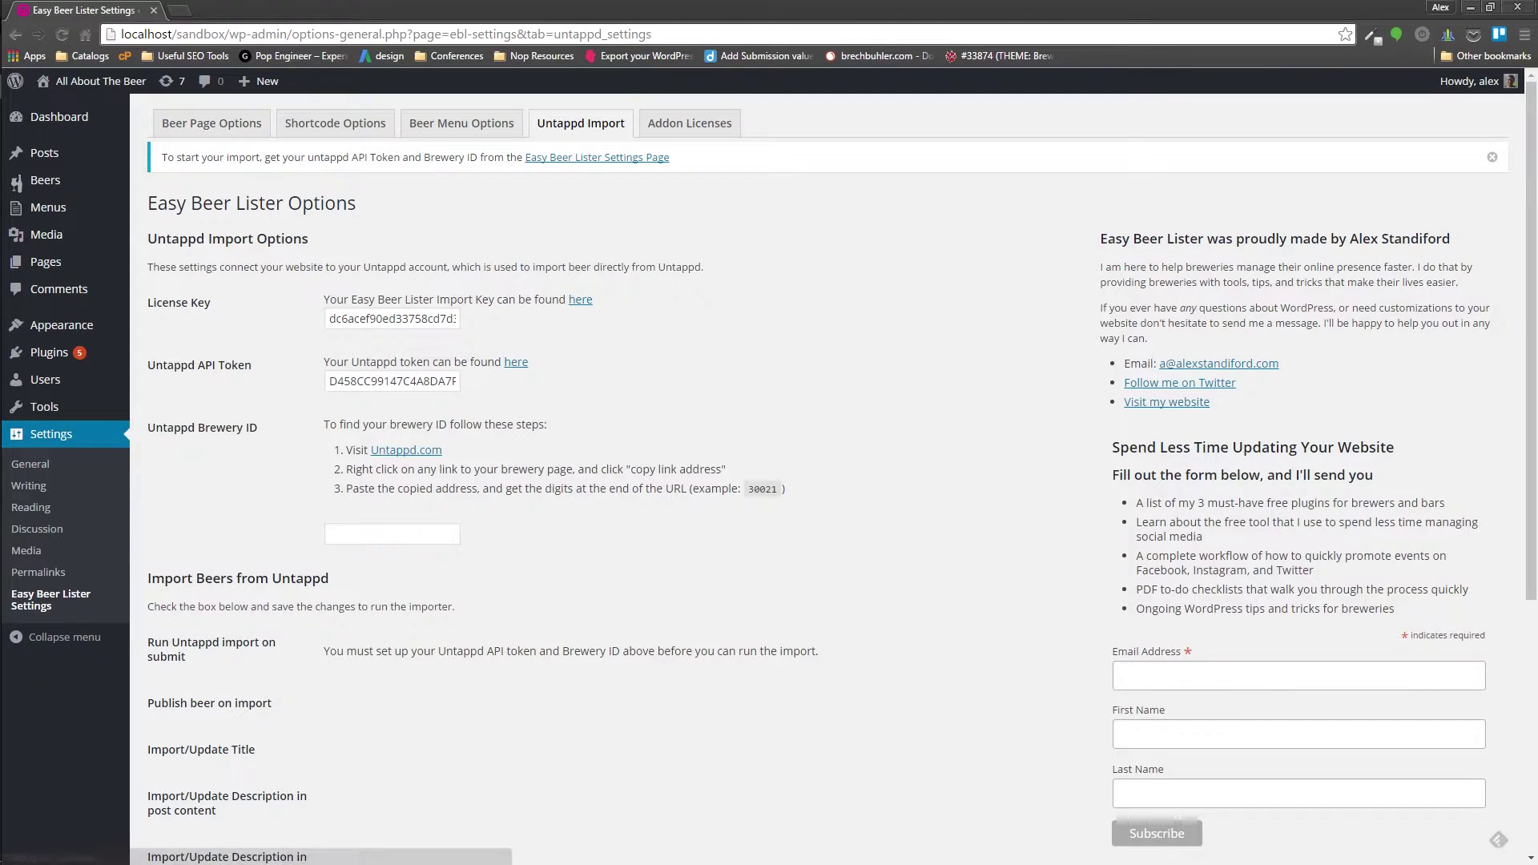
{"action": "left_click", "coordinate": [369, 319]}
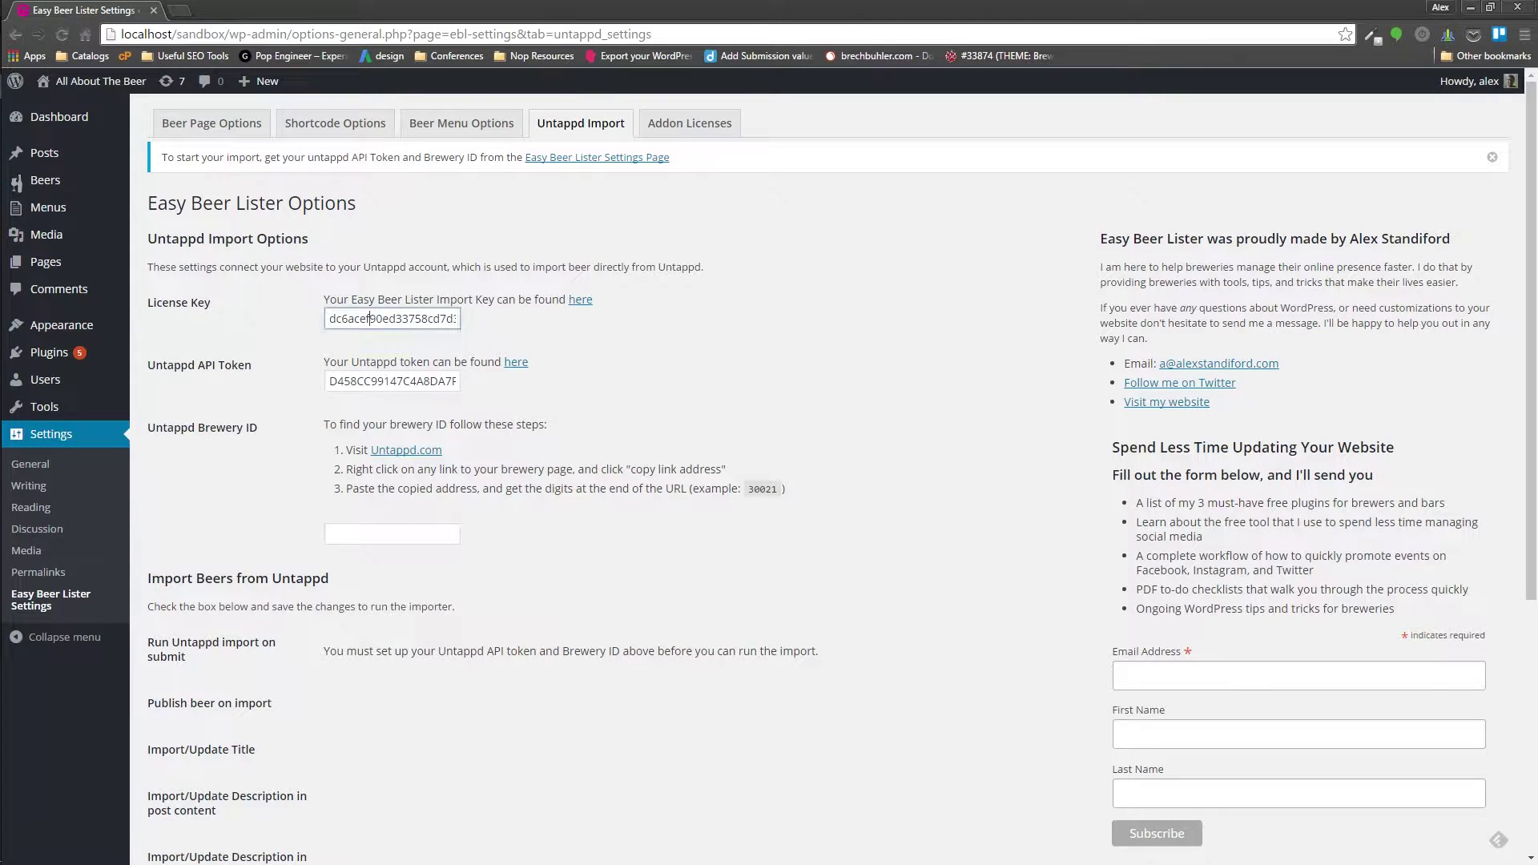
{"action": "left_click", "coordinate": [386, 381]}
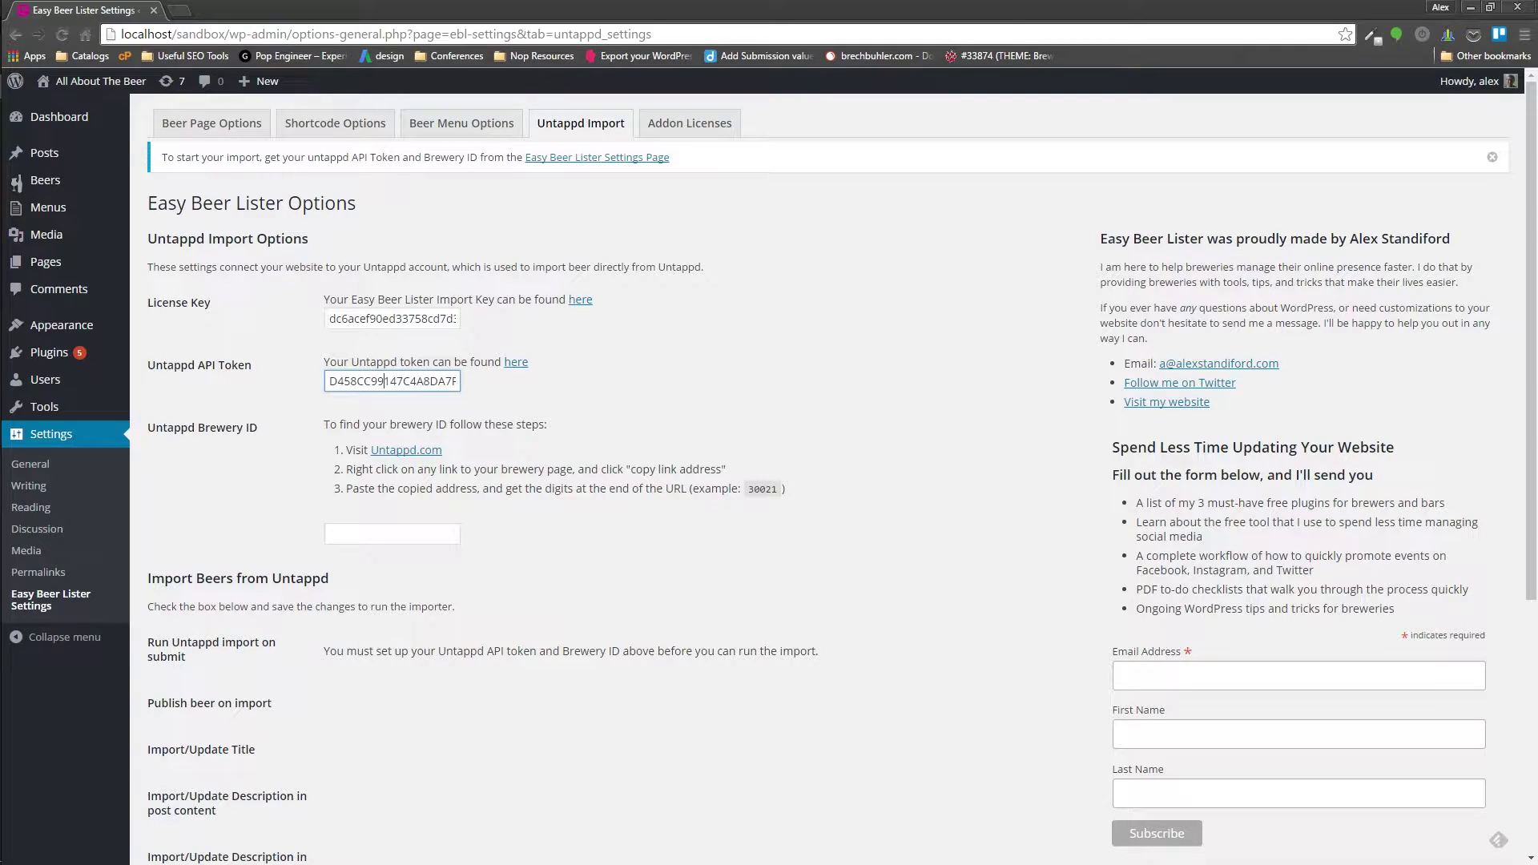
{"action": "double_click", "coordinate": [371, 381]}
{"action": "left_click", "coordinate": [419, 381]}
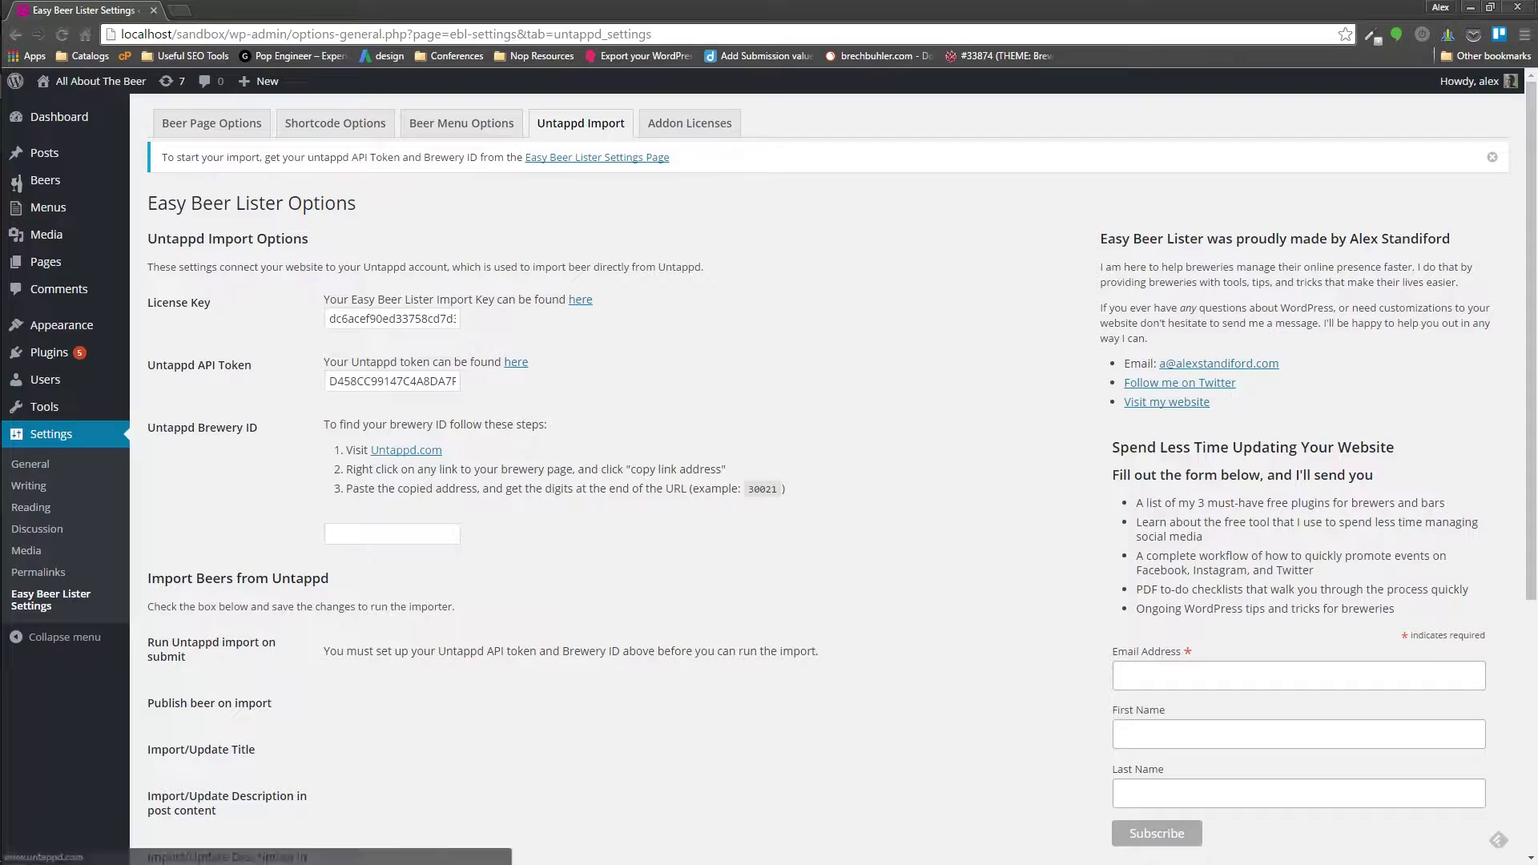
- Launch Untappd.com in a new tab and return to the WordPress settings
{"action": "left_click", "coordinate": [406, 449]}
{"action": "key", "text": "ctrl+shift+Tab"}
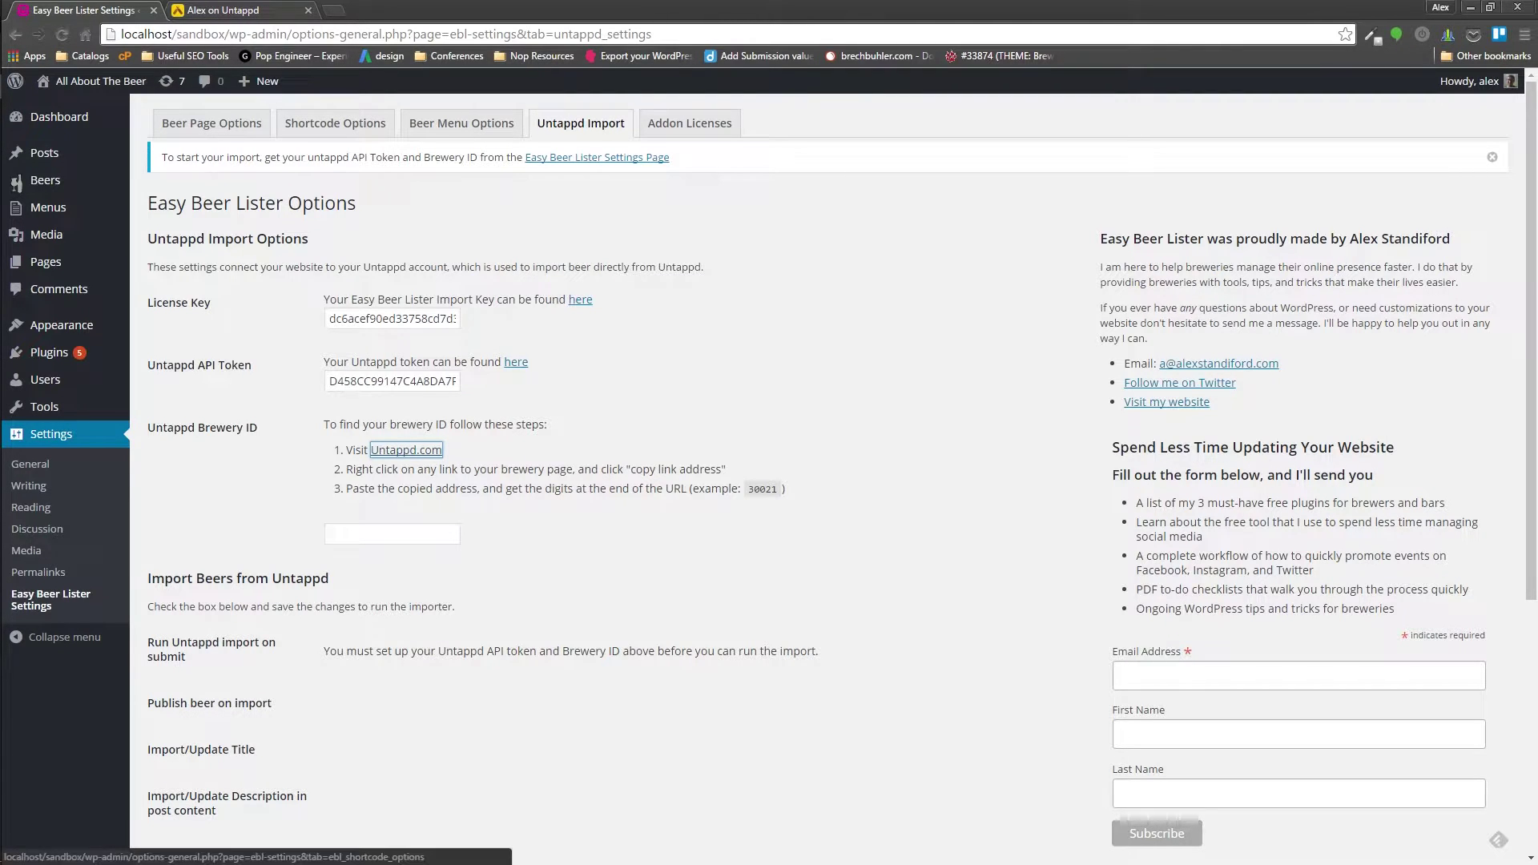
- From a Great Lakes beer page, put the Great Lakes Brewing Company link into the address bar
{"action": "key", "text": "ctrl+Tab"}
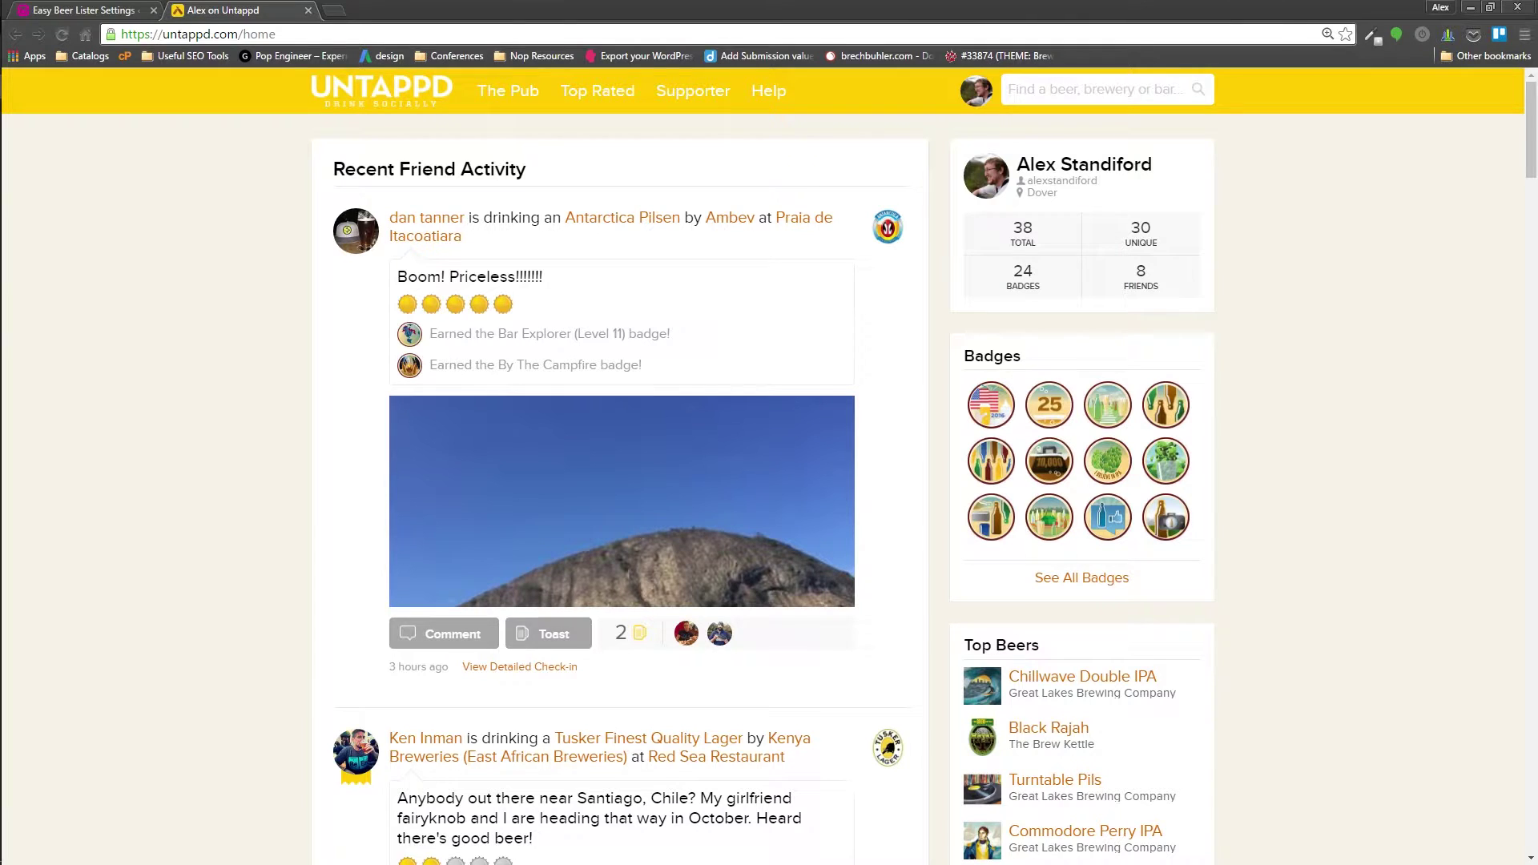
{"action": "key", "text": "F5"}
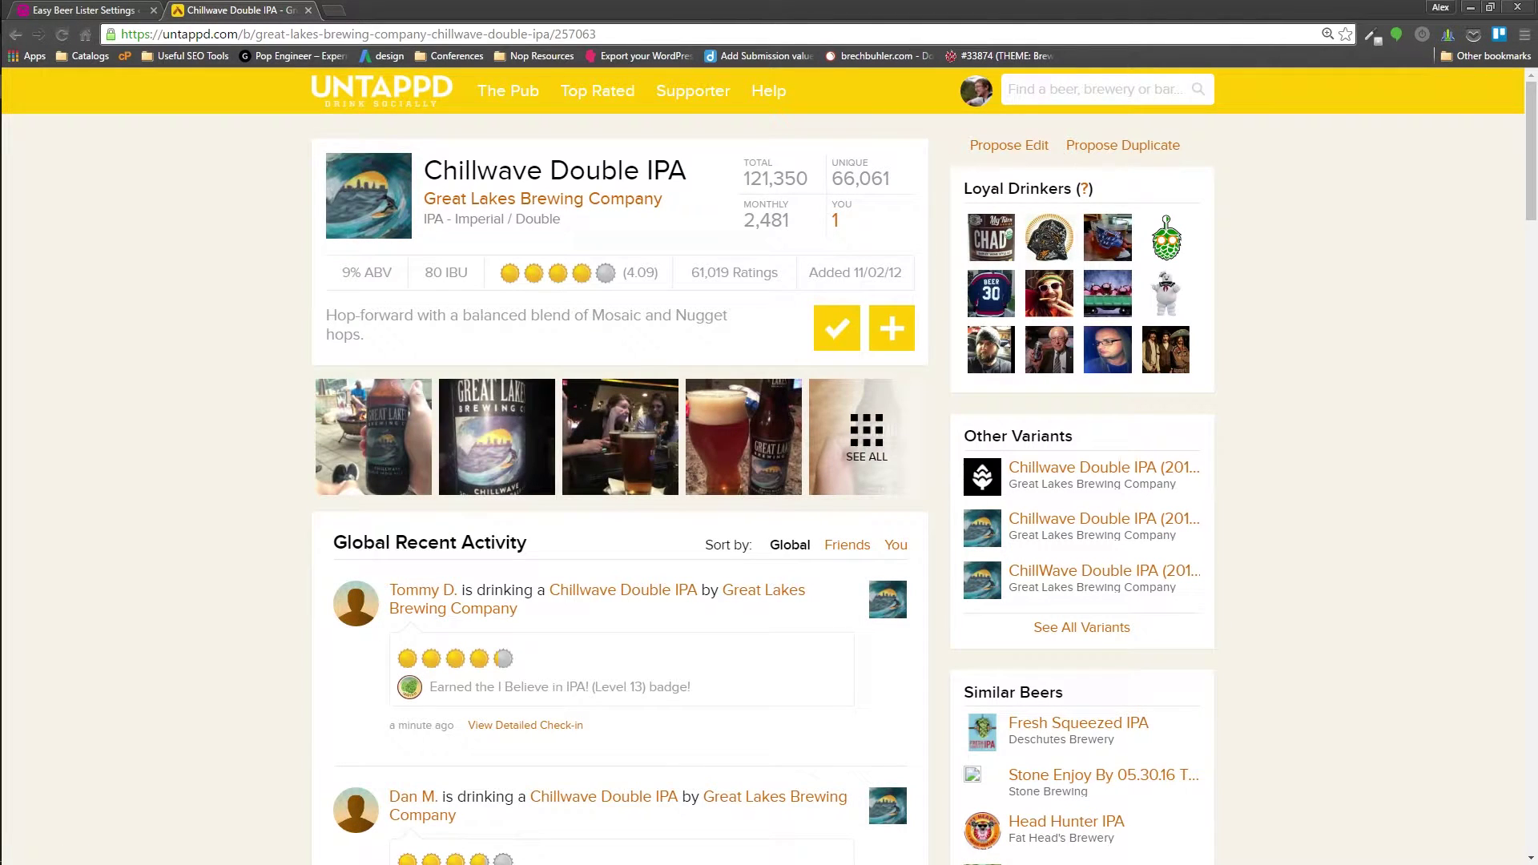
{"action": "right_click", "coordinate": [482, 201]}
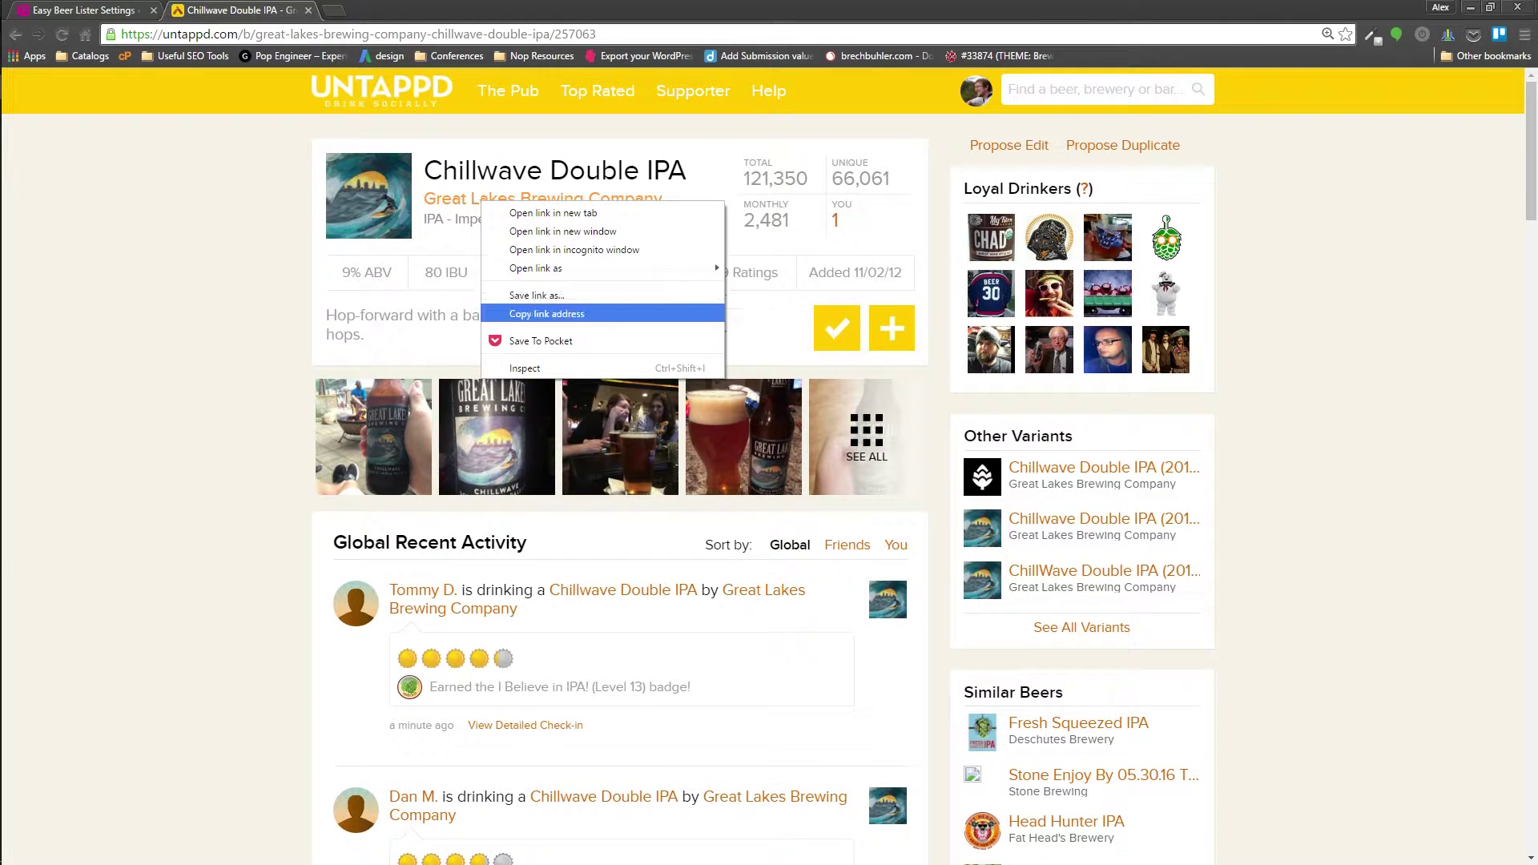
{"action": "left_click", "coordinate": [547, 314]}
{"action": "key", "text": "ctrl+l"}
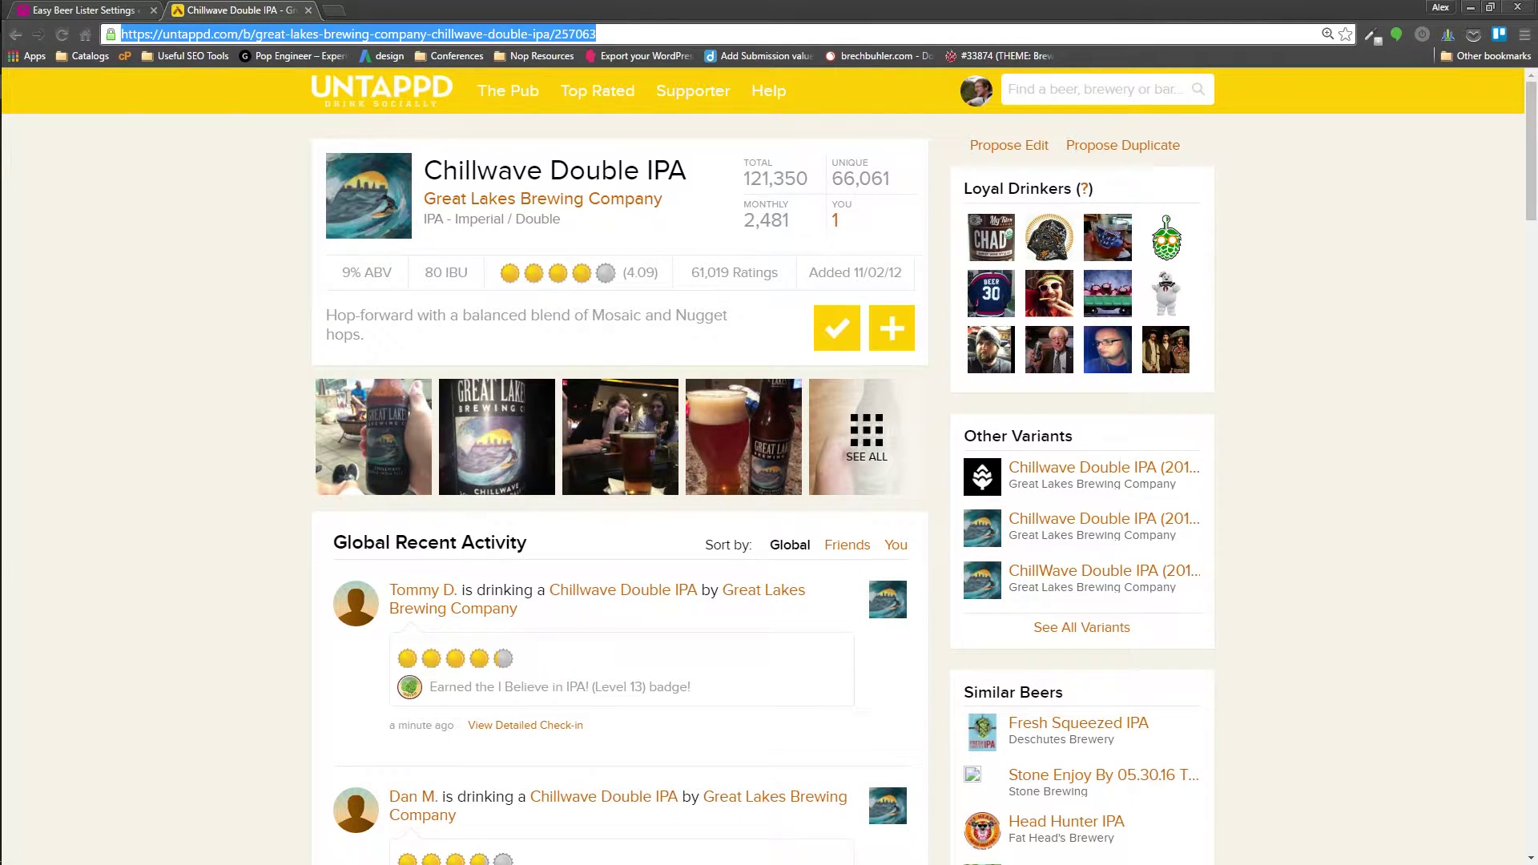
{"action": "type", "text": "https://untappd.com/w/great-lakes-brewing-company/3125"}
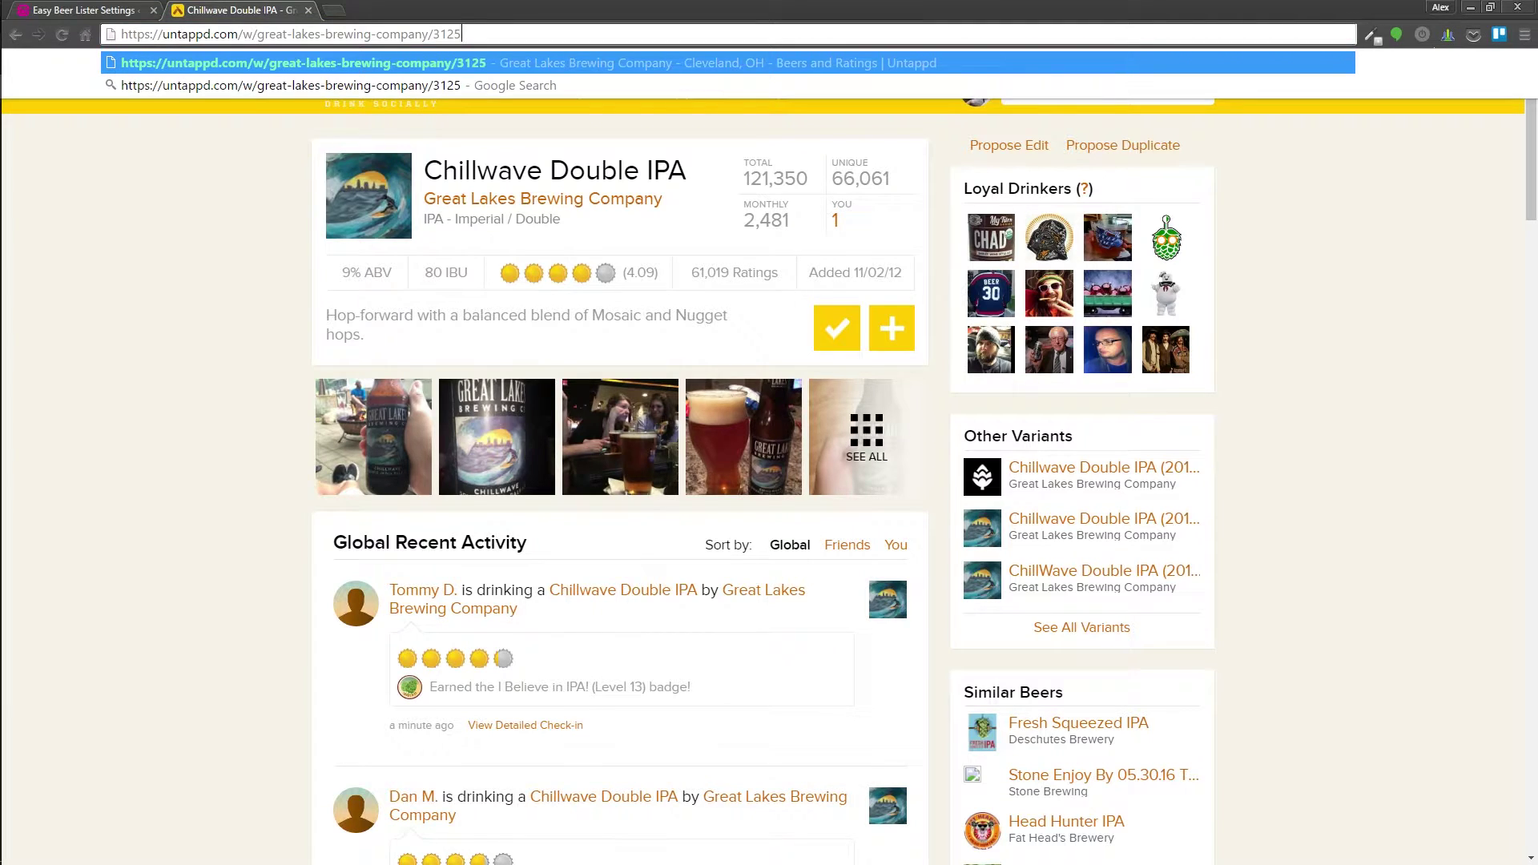
- Cut the brewery ID 3125 from the end of the address and switch back to WordPress
{"action": "key", "text": "ctrl+shift+Tab"}
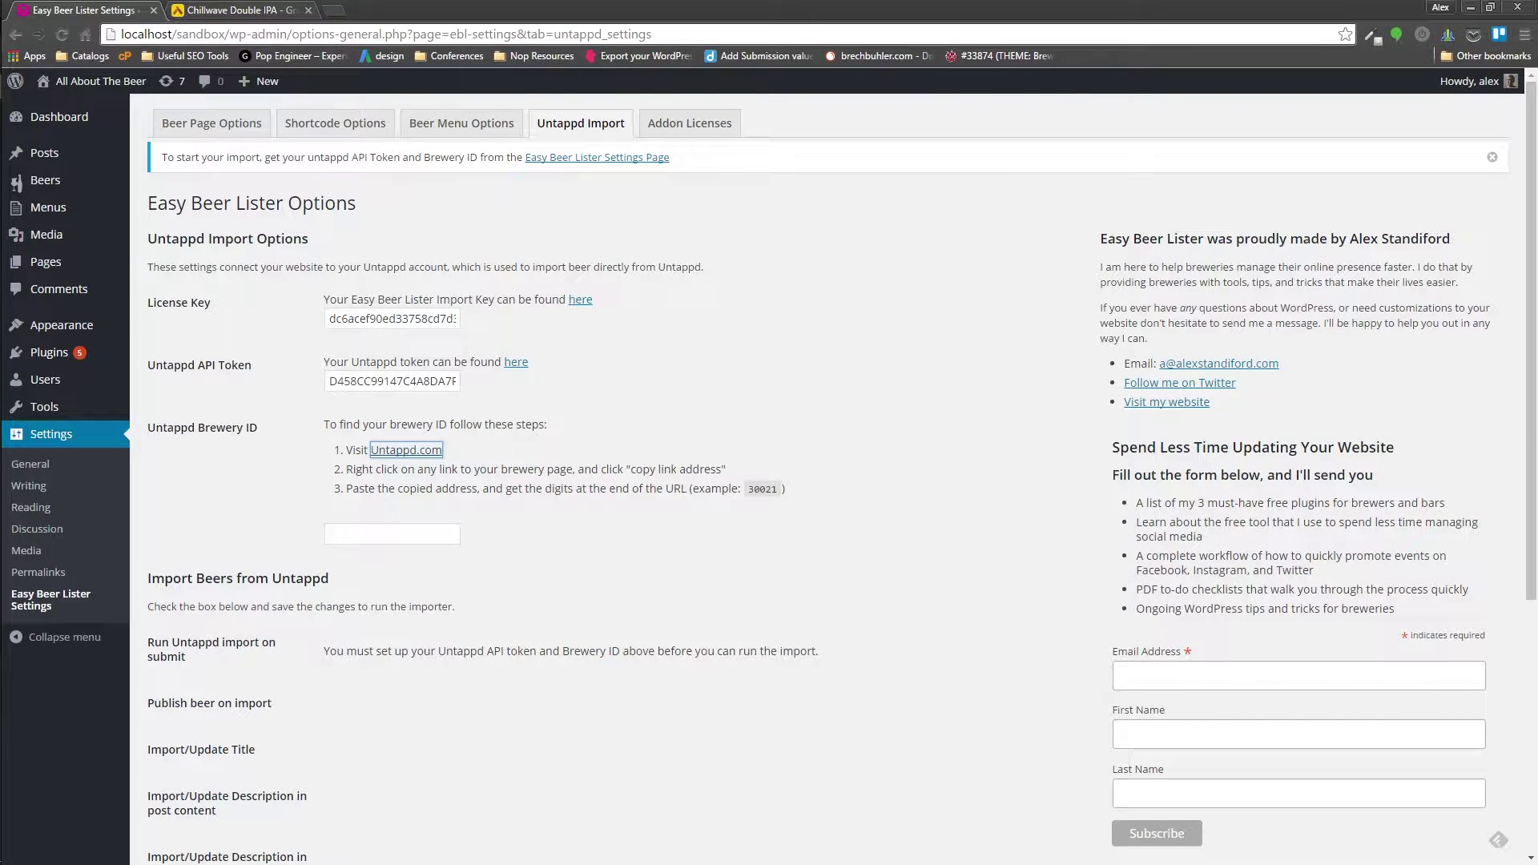
{"action": "key", "text": "ctrl+Tab"}
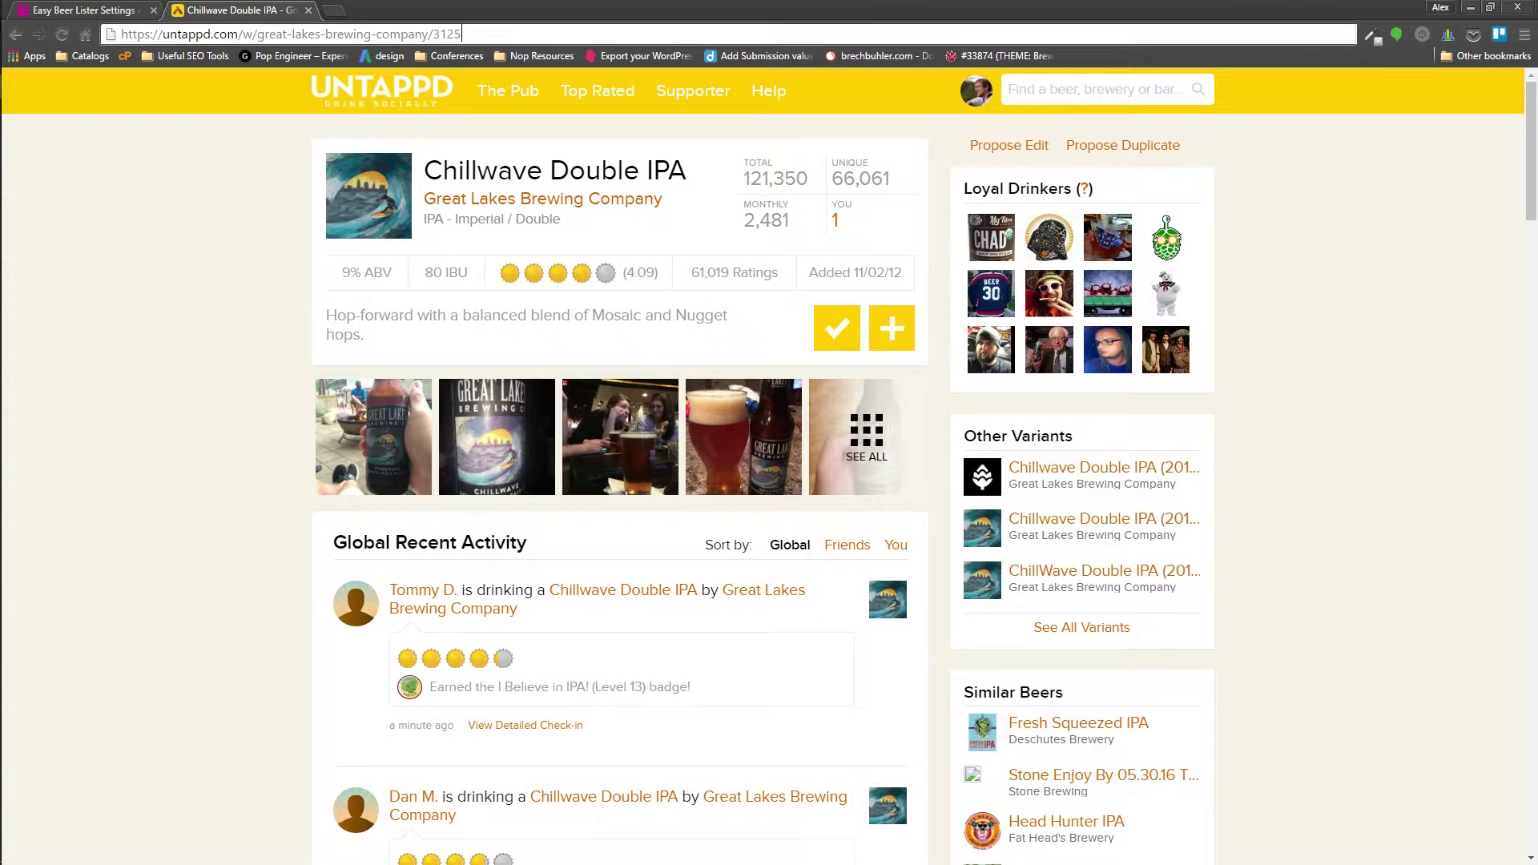
{"action": "key", "text": "shift+Left"}
{"action": "key", "text": "shift+Left"}
{"action": "key", "text": "shift+Left"}
{"action": "key", "text": "shift+Left"}
{"action": "key", "text": "ctrl+c"}
{"action": "key", "text": "BackSpace"}
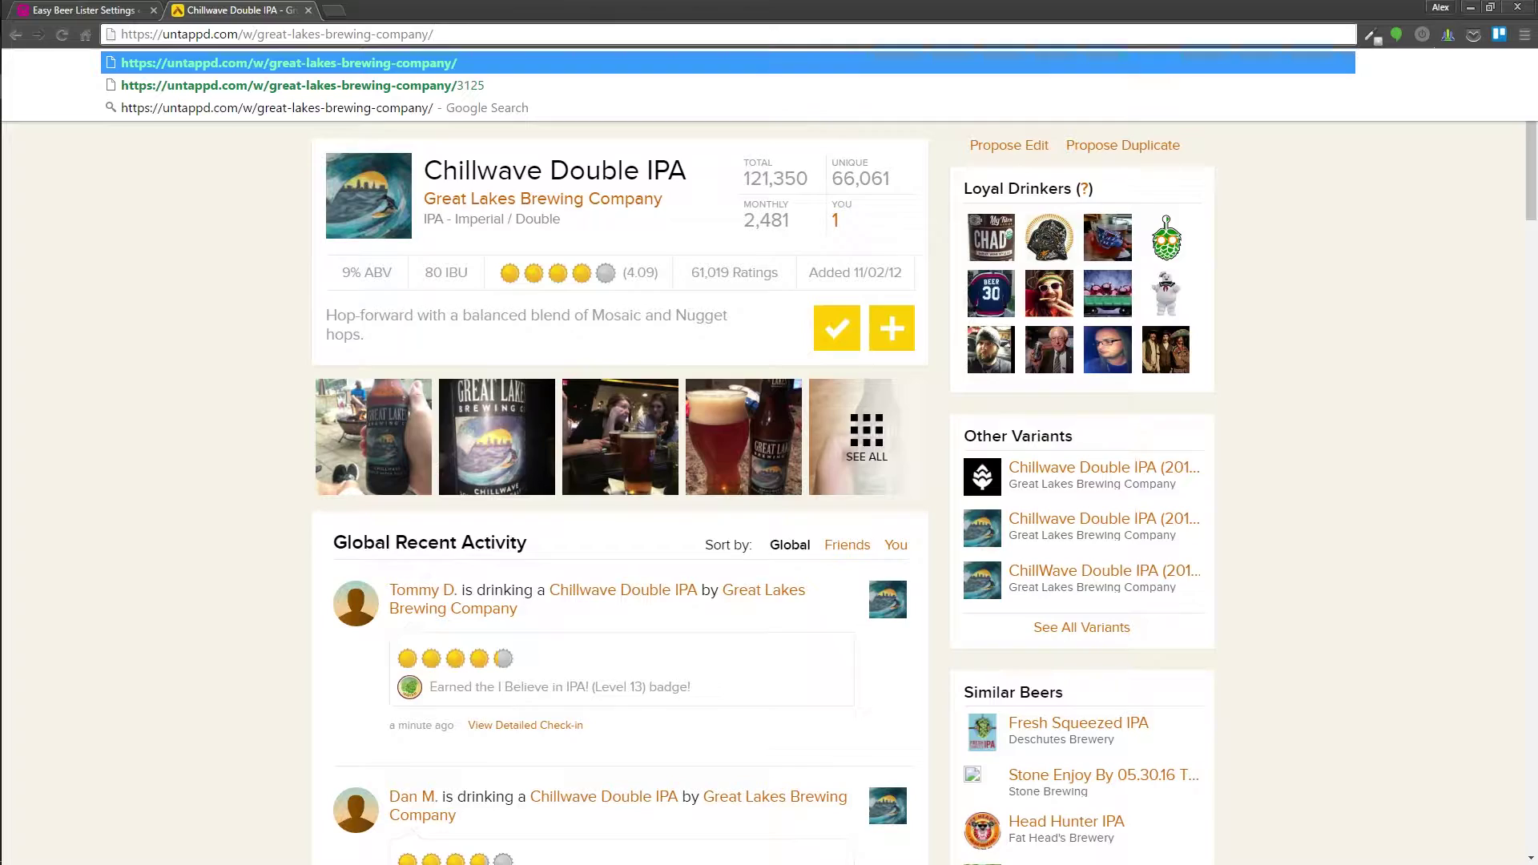
{"action": "key", "text": "ctrl+shift+Tab"}
- Enter 3125 as the Untappd Brewery ID and save the import settings
{"action": "key", "text": "Tab"}
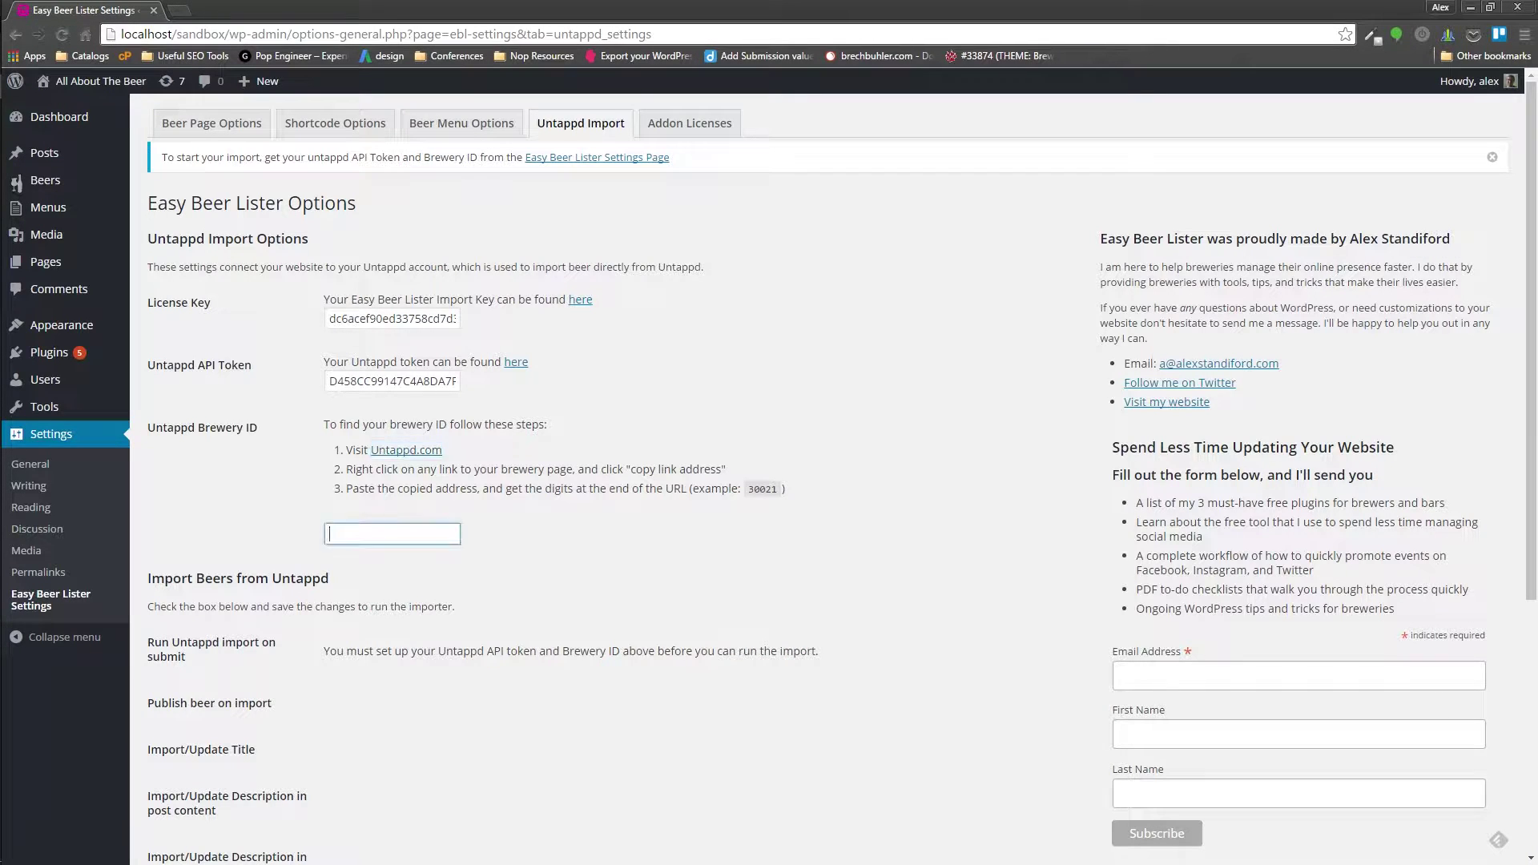
{"action": "key", "text": "ctrl+v"}
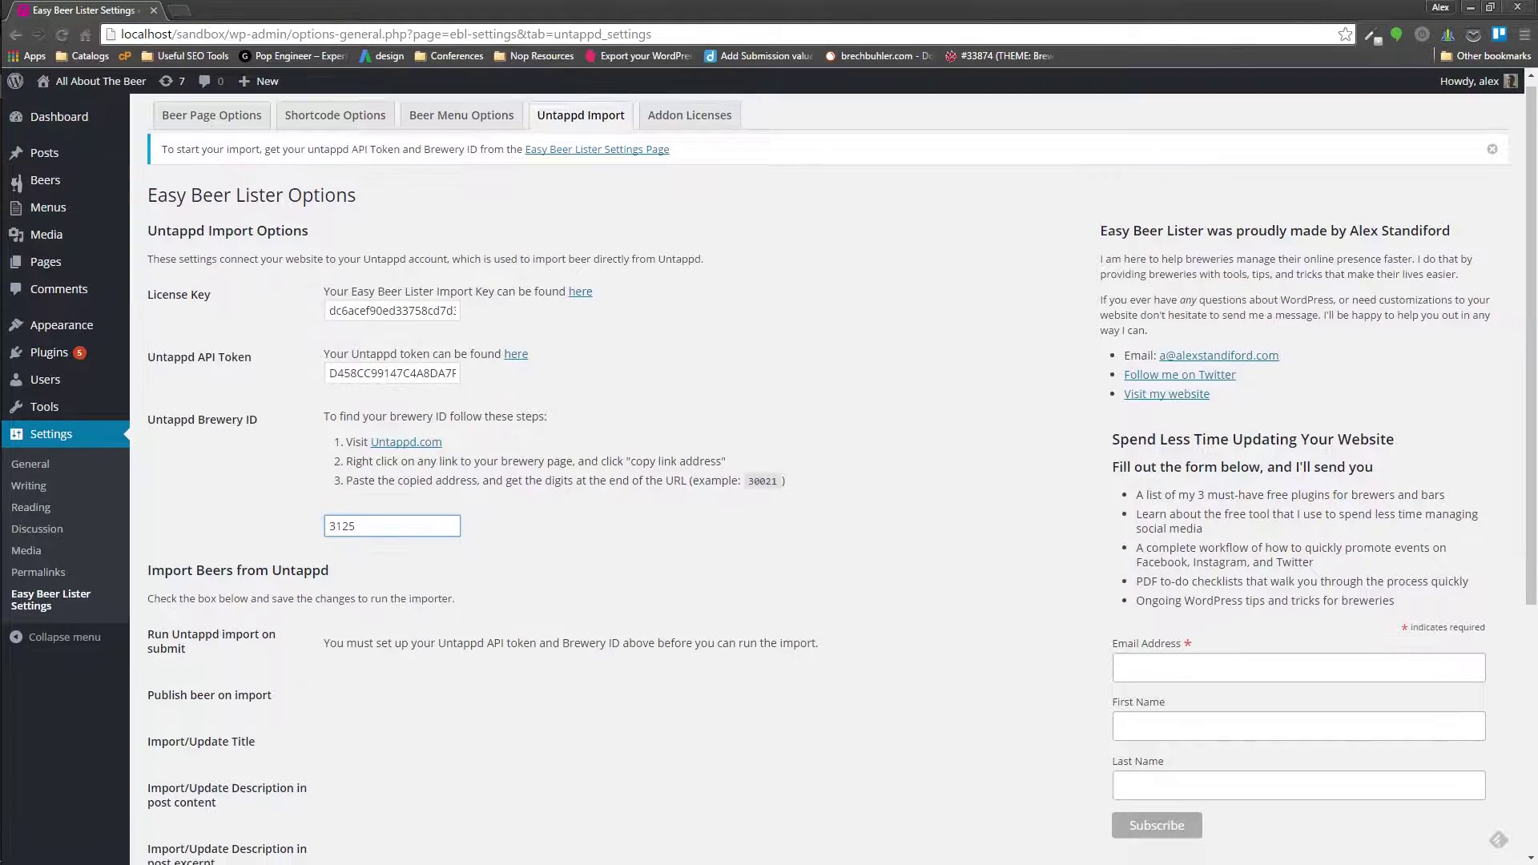
{"action": "scroll", "coordinate": [770, 480], "scroll_direction": "down", "scroll_amount": 1}
{"action": "scroll", "coordinate": [769, 480], "scroll_direction": "down", "scroll_amount": 2}
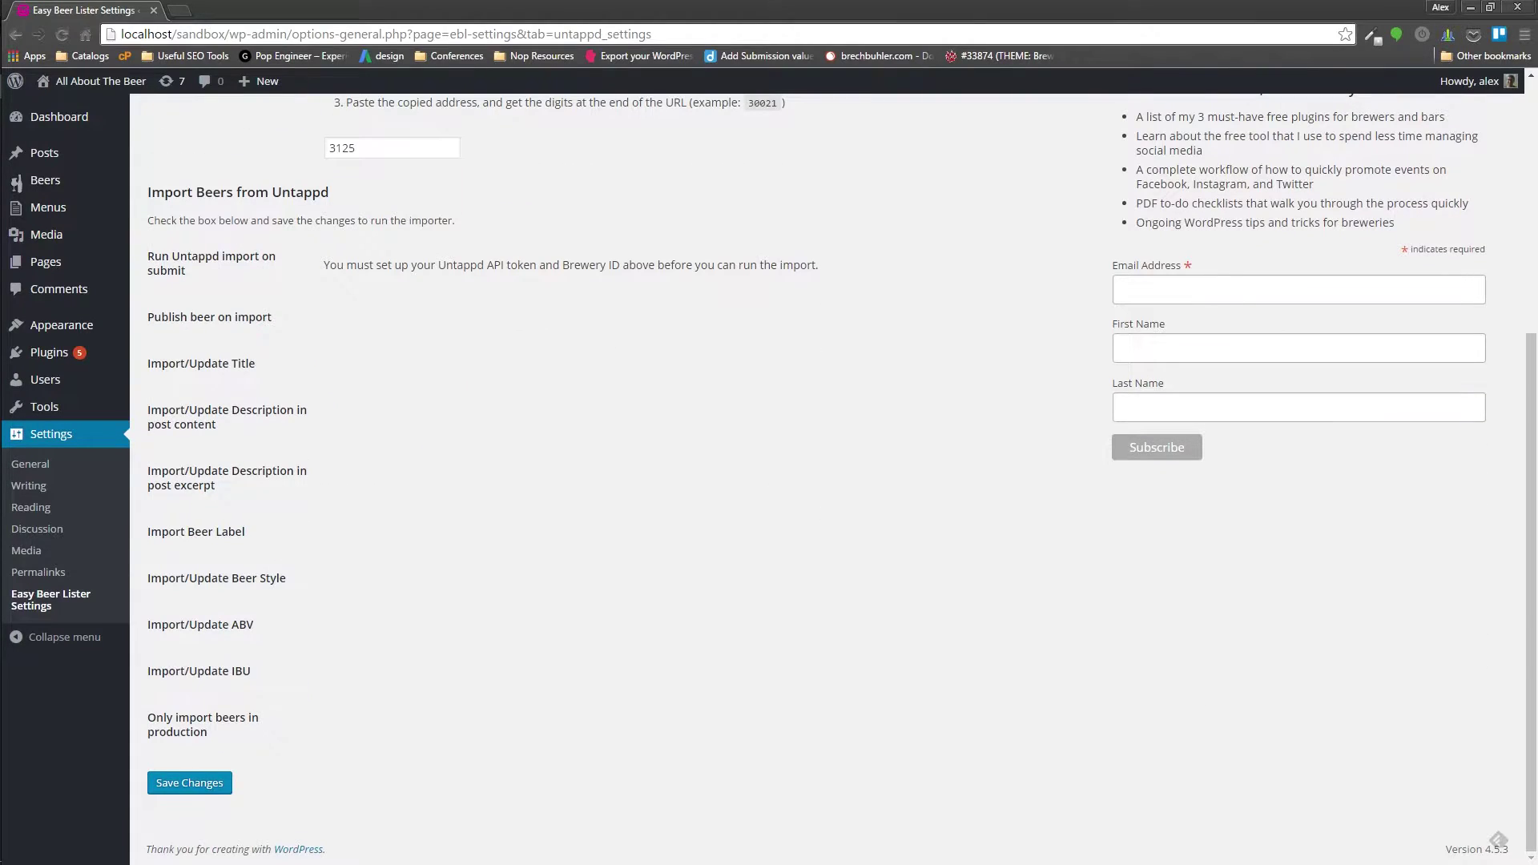
{"action": "left_click", "coordinate": [189, 782]}
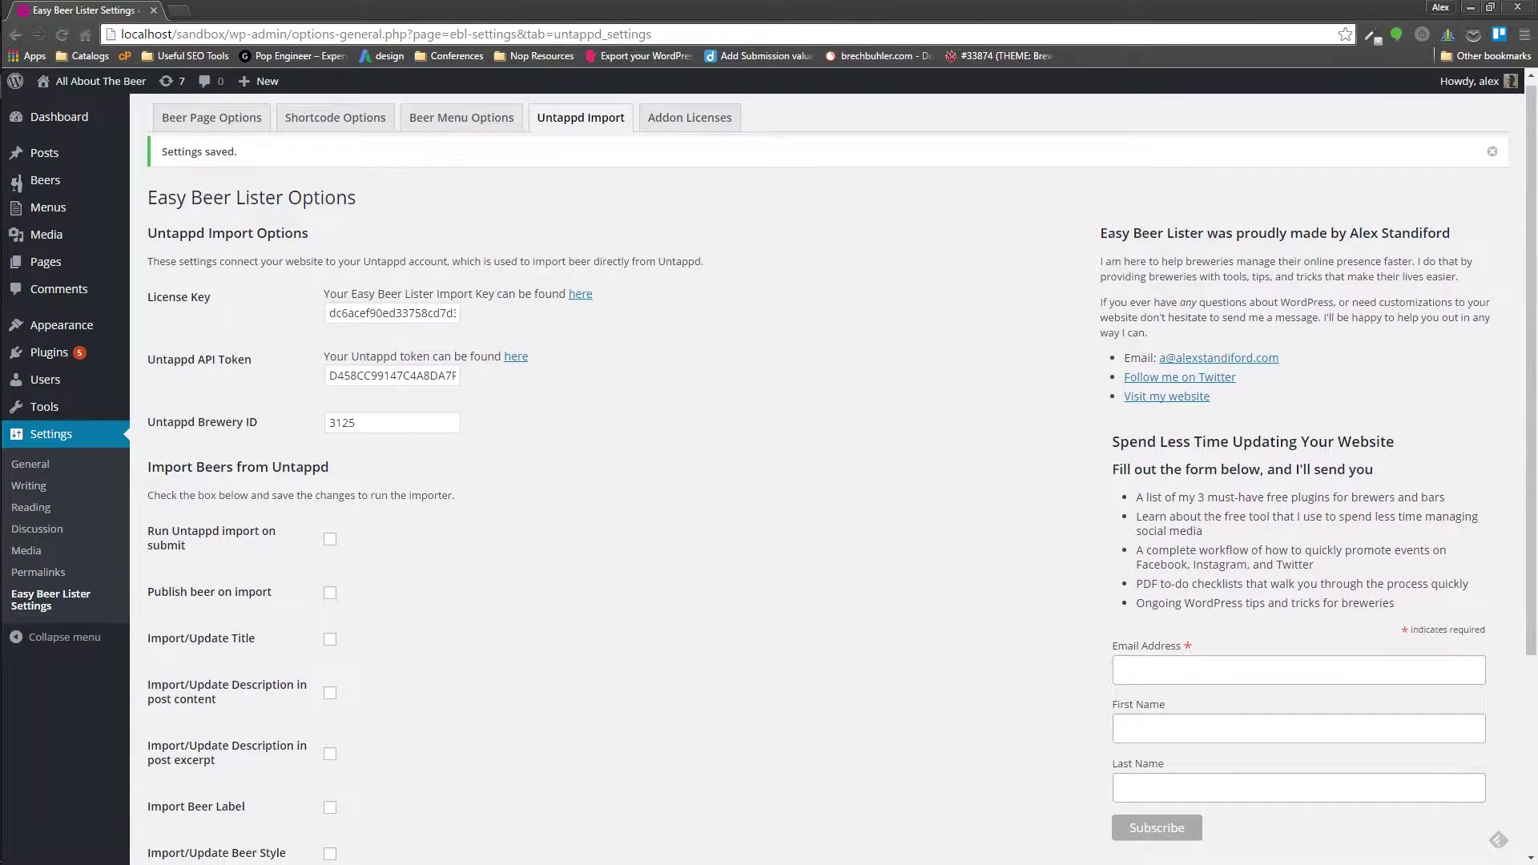
{"action": "scroll", "coordinate": [770, 482], "scroll_direction": "down", "scroll_amount": 2}
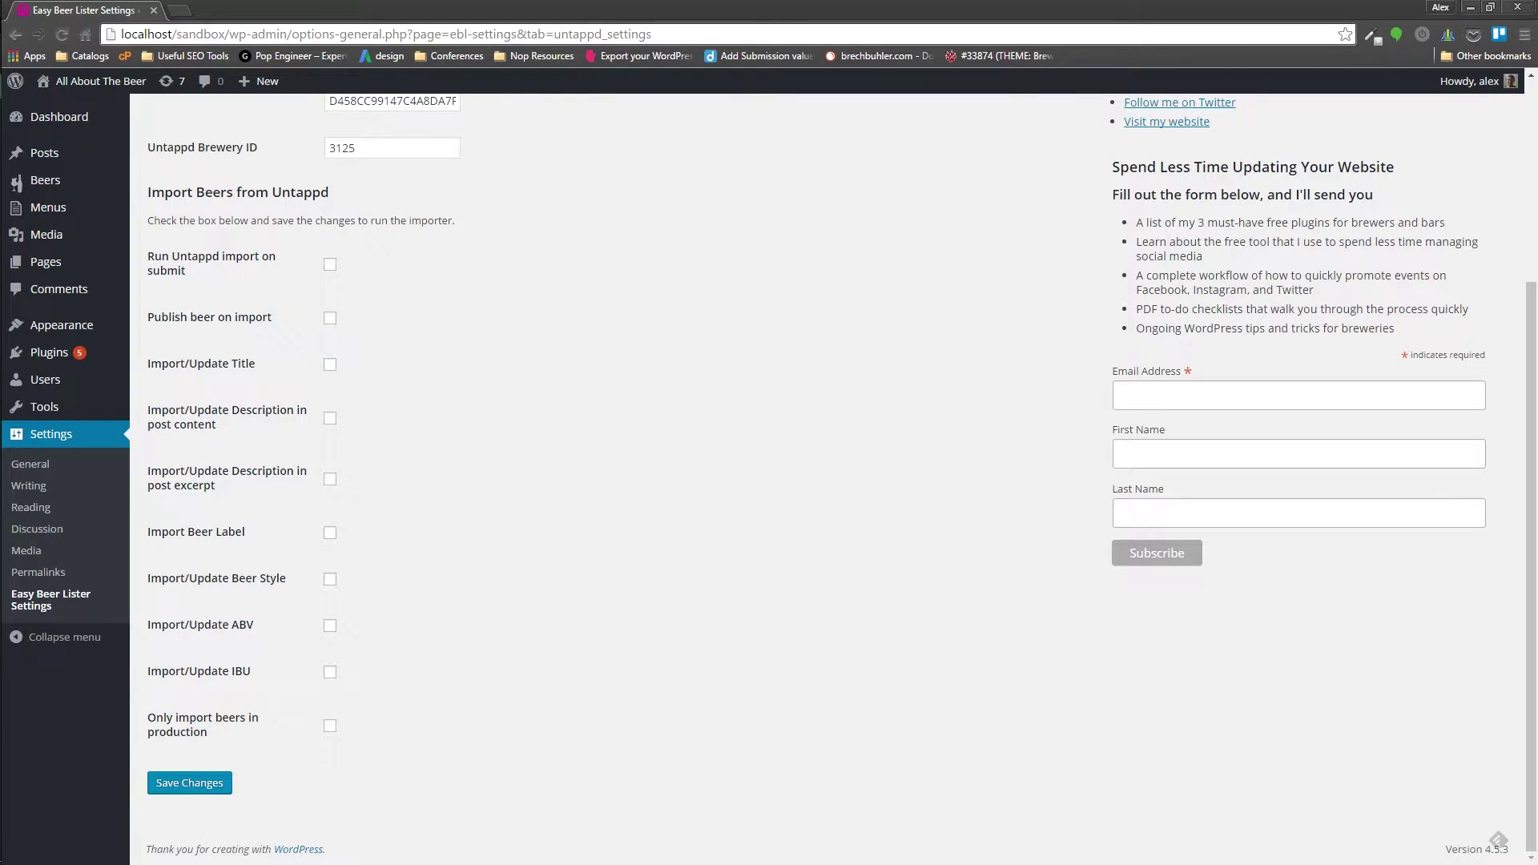
{"action": "left_click", "coordinate": [330, 725]}
- Enable import on submit, publish on import, beer title, and descriptions in content and excerpt
{"action": "left_click", "coordinate": [330, 263]}
{"action": "left_click", "coordinate": [329, 318]}
{"action": "left_click", "coordinate": [330, 365]}
{"action": "left_click", "coordinate": [329, 418]}
{"action": "key", "text": "Tab"}
- Enable importing label image, style, ABV and IBU, limited to beers in production, and submit
{"action": "key", "text": "Tab"}
{"action": "key", "text": "space"}
{"action": "key", "text": "Tab"}
{"action": "key", "text": "space"}
{"action": "key", "text": "Tab"}
{"action": "key", "text": "space"}
{"action": "key", "text": "Tab"}
{"action": "key", "text": "space"}
{"action": "key", "text": "Tab"}
{"action": "key", "text": "space"}
{"action": "key", "text": "Return"}
{"action": "scroll", "coordinate": [770, 480], "scroll_direction": "up", "scroll_amount": 1}
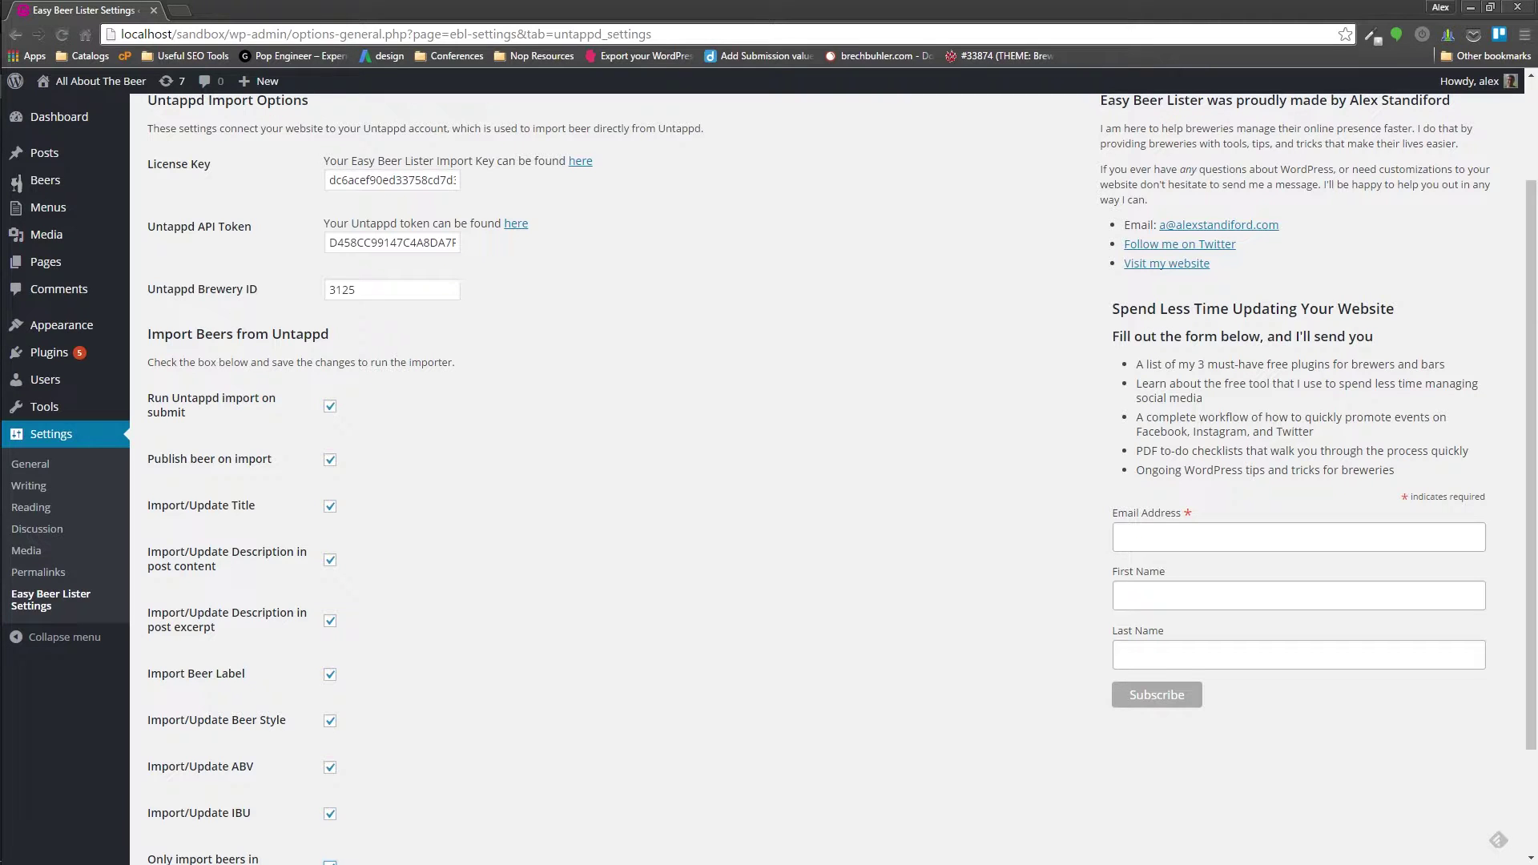
{"action": "scroll", "coordinate": [770, 481], "scroll_direction": "down", "scroll_amount": 1}
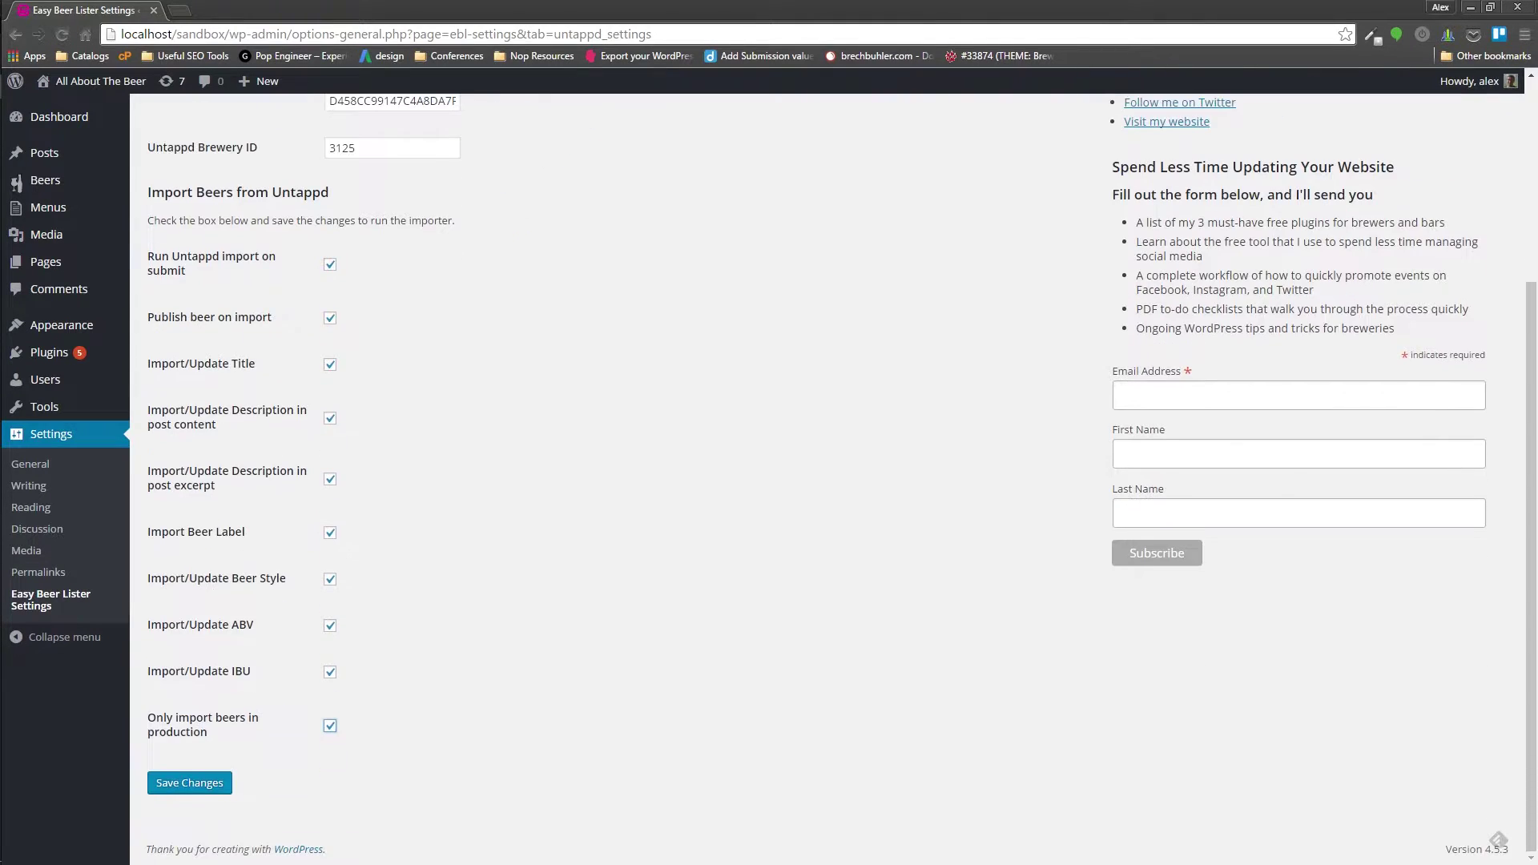
- Save the settings so the Untappd importer runs and reports every Great Lakes beer imported
{"action": "left_click", "coordinate": [189, 782]}
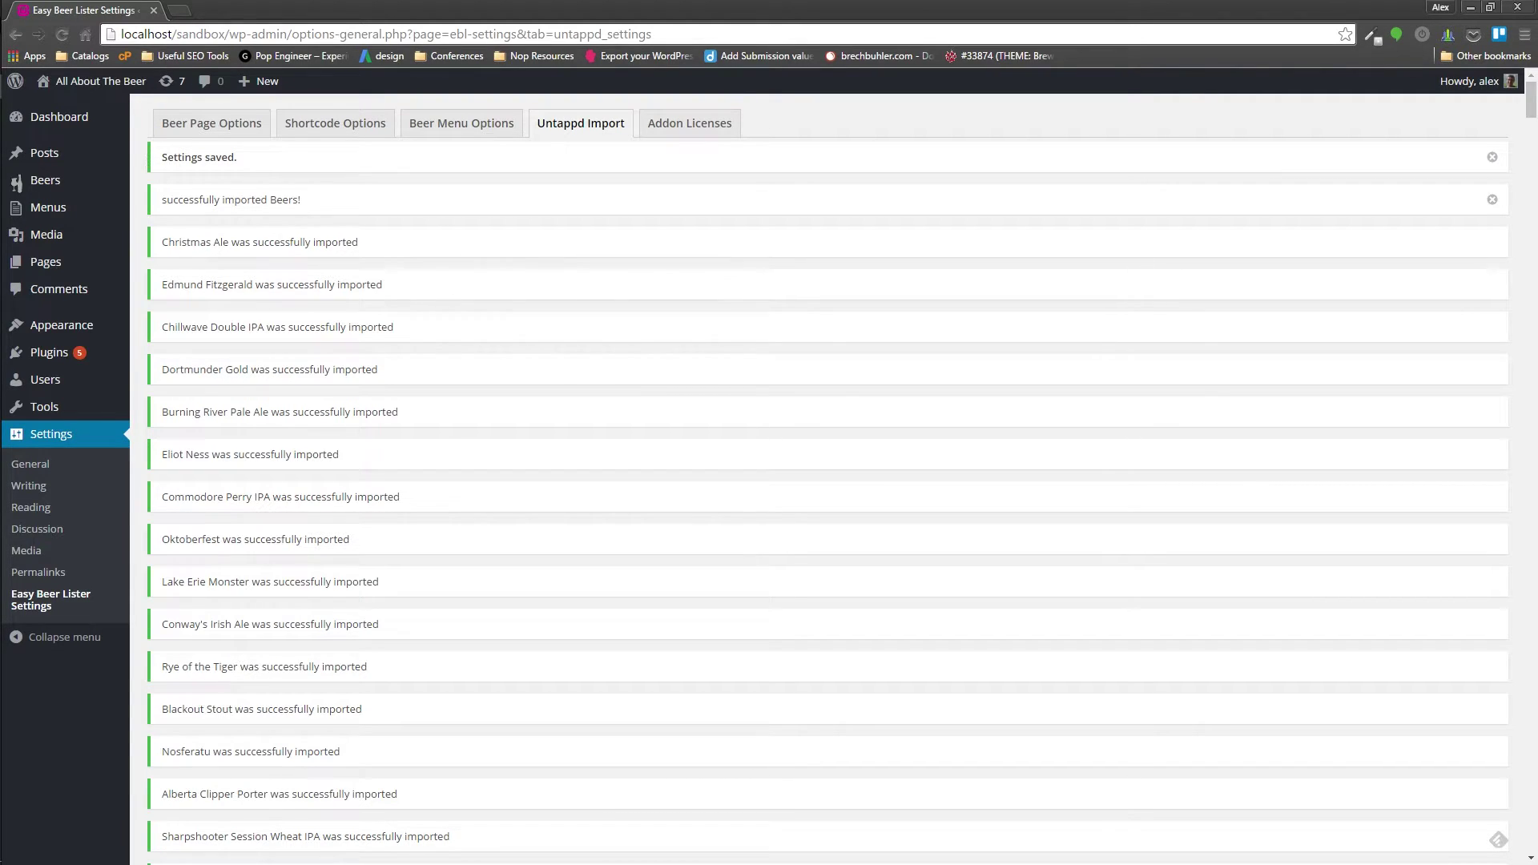
{"action": "scroll", "coordinate": [827, 481], "scroll_direction": "down", "scroll_amount": 2}
{"action": "scroll", "coordinate": [827, 481], "scroll_direction": "down", "scroll_amount": 5}
{"action": "scroll", "coordinate": [826, 480], "scroll_direction": "down", "scroll_amount": 5}
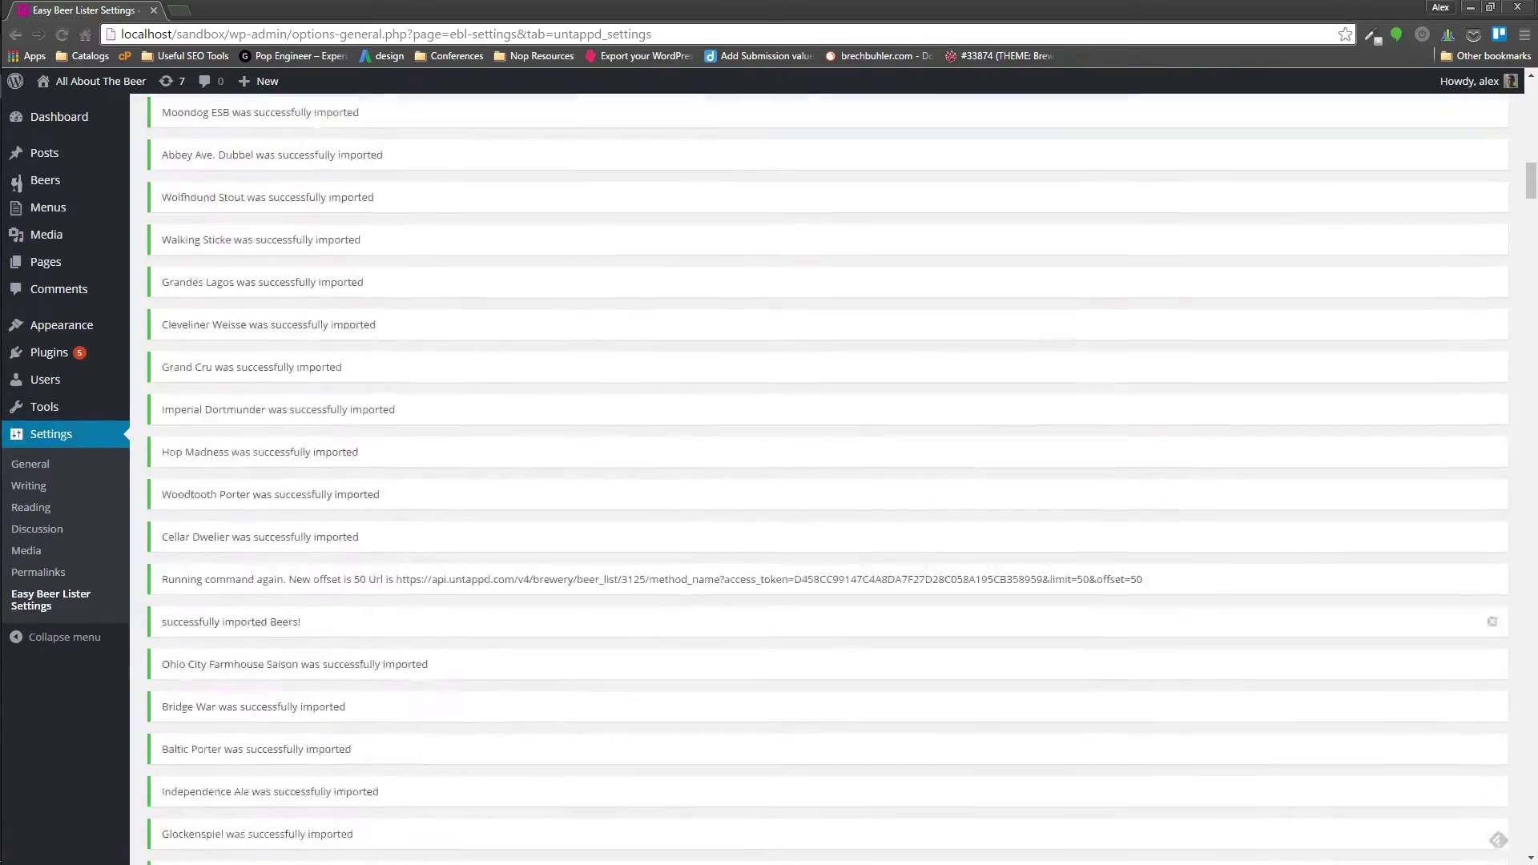
{"action": "scroll", "coordinate": [826, 482], "scroll_direction": "down", "scroll_amount": 5}
{"action": "scroll", "coordinate": [827, 482], "scroll_direction": "down", "scroll_amount": 1}
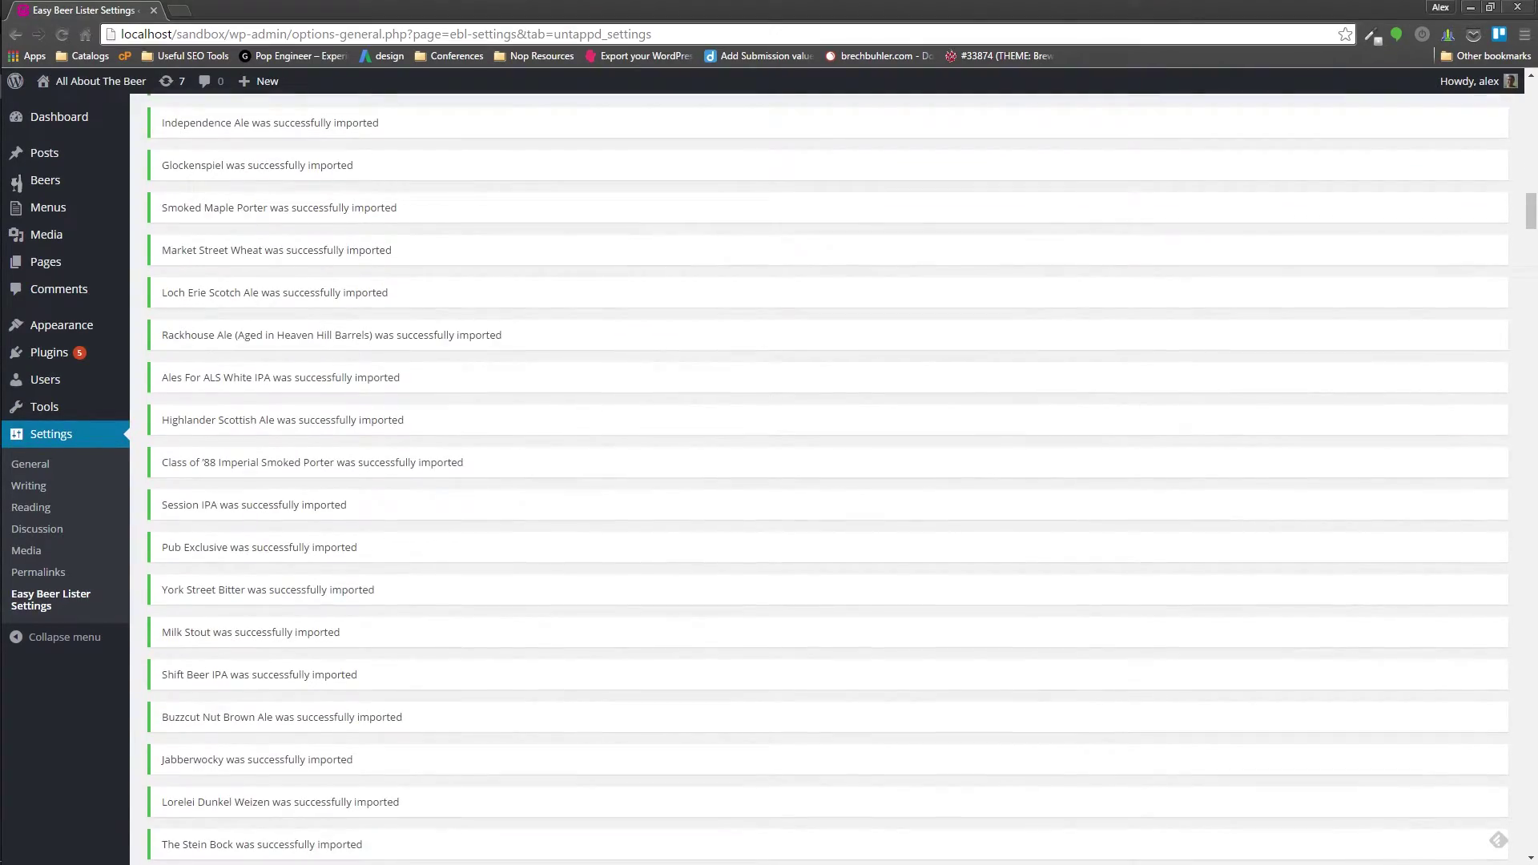
{"action": "scroll", "coordinate": [817, 482], "scroll_direction": "down", "scroll_amount": 5}
{"action": "scroll", "coordinate": [818, 481], "scroll_direction": "down", "scroll_amount": 5}
{"action": "scroll", "coordinate": [818, 480], "scroll_direction": "down", "scroll_amount": 5}
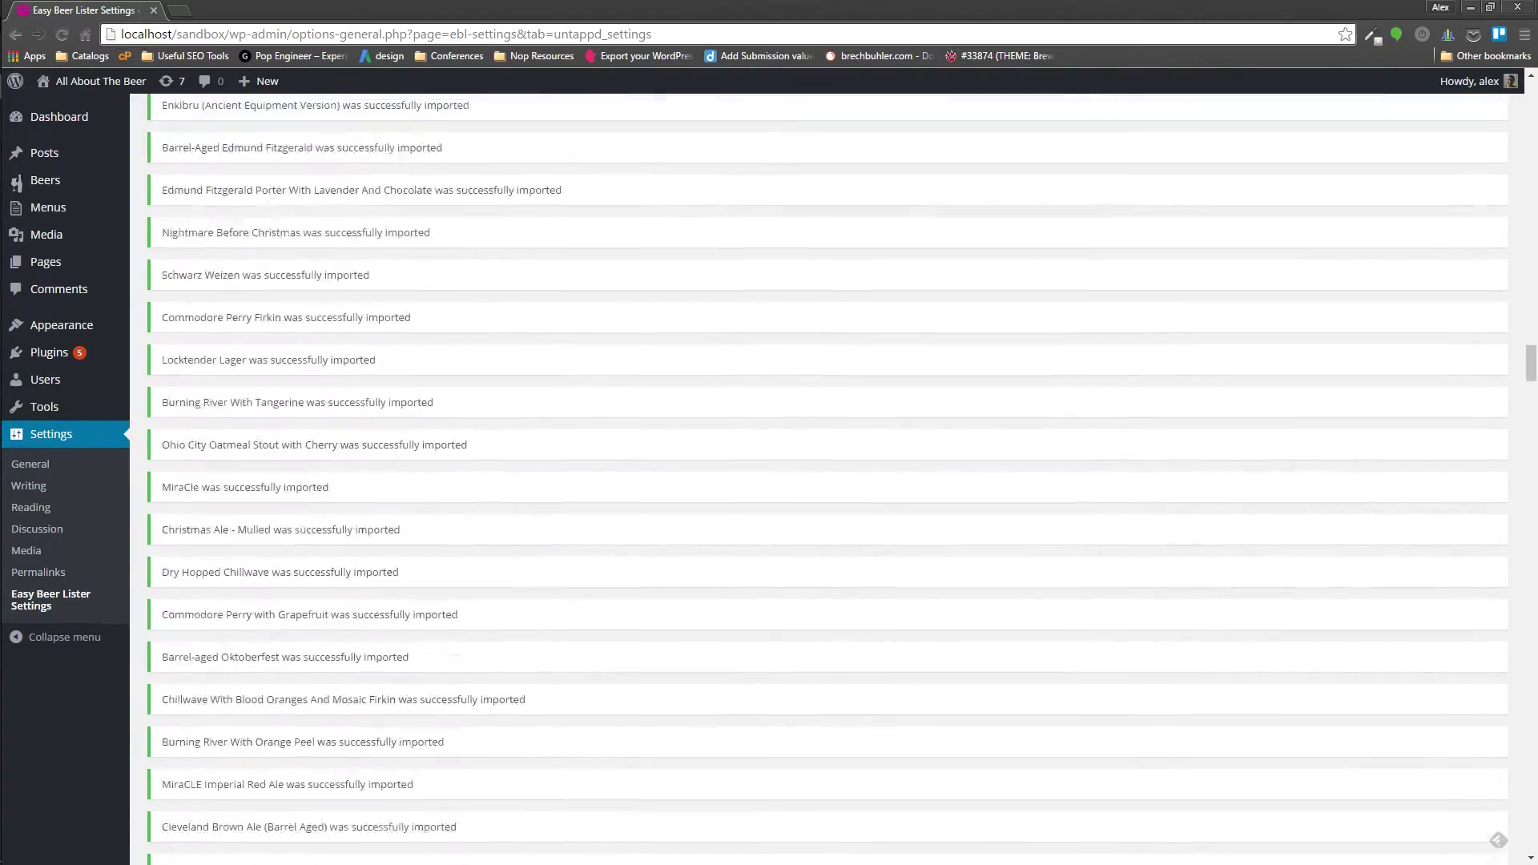
{"action": "scroll", "coordinate": [818, 480], "scroll_direction": "down", "scroll_amount": 5}
{"action": "scroll", "coordinate": [817, 480], "scroll_direction": "down", "scroll_amount": 5}
{"action": "scroll", "coordinate": [817, 481], "scroll_direction": "down", "scroll_amount": 5}
{"action": "scroll", "coordinate": [817, 481], "scroll_direction": "down", "scroll_amount": 5}
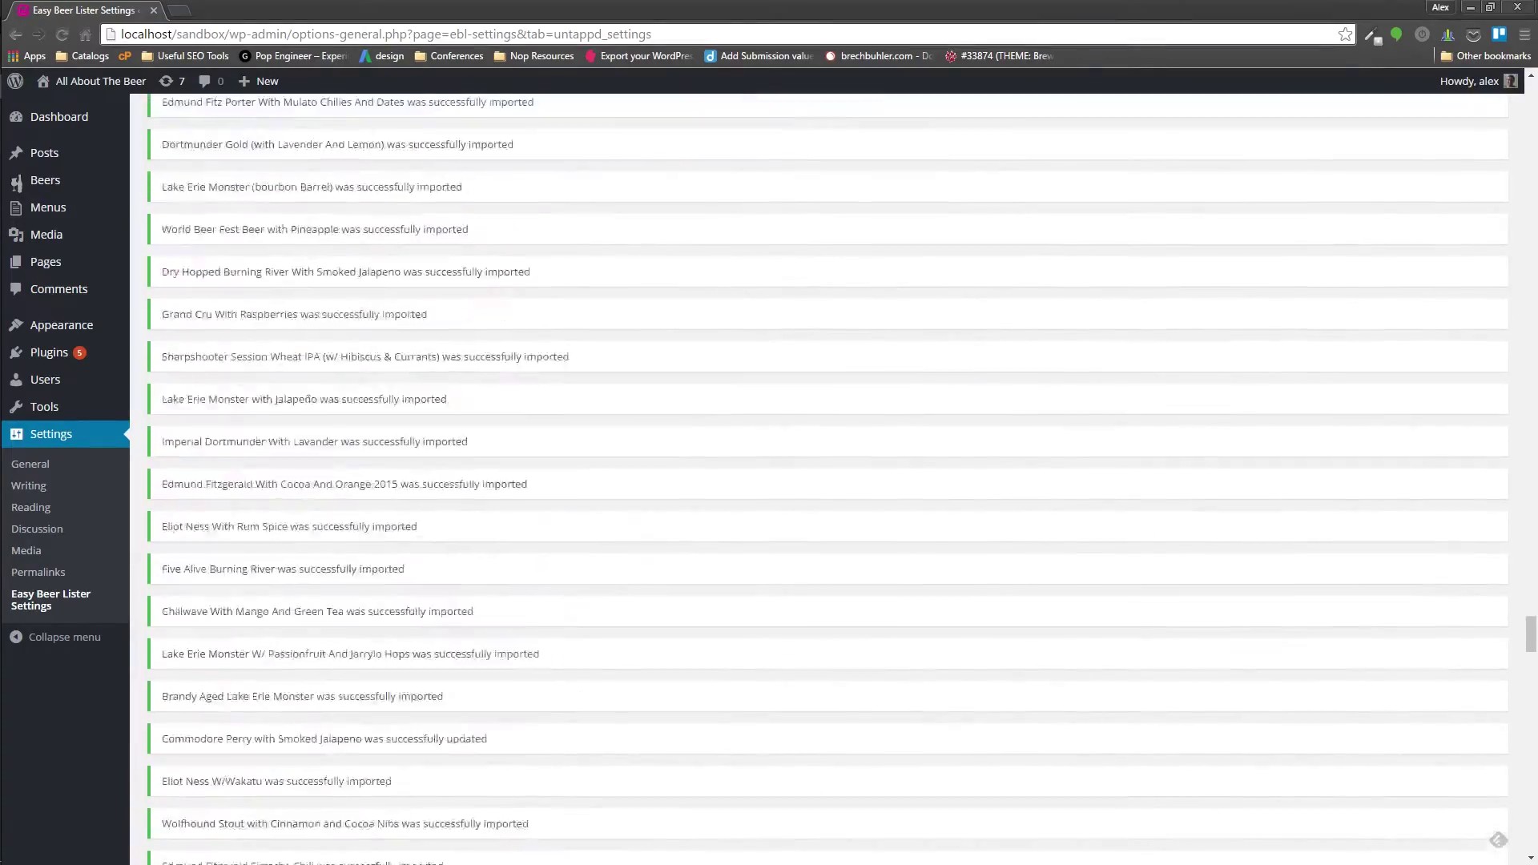
{"action": "scroll", "coordinate": [817, 482], "scroll_direction": "down", "scroll_amount": 5}
{"action": "scroll", "coordinate": [817, 481], "scroll_direction": "down", "scroll_amount": 5}
{"action": "scroll", "coordinate": [818, 480], "scroll_direction": "down", "scroll_amount": 5}
{"action": "scroll", "coordinate": [818, 482], "scroll_direction": "down", "scroll_amount": 5}
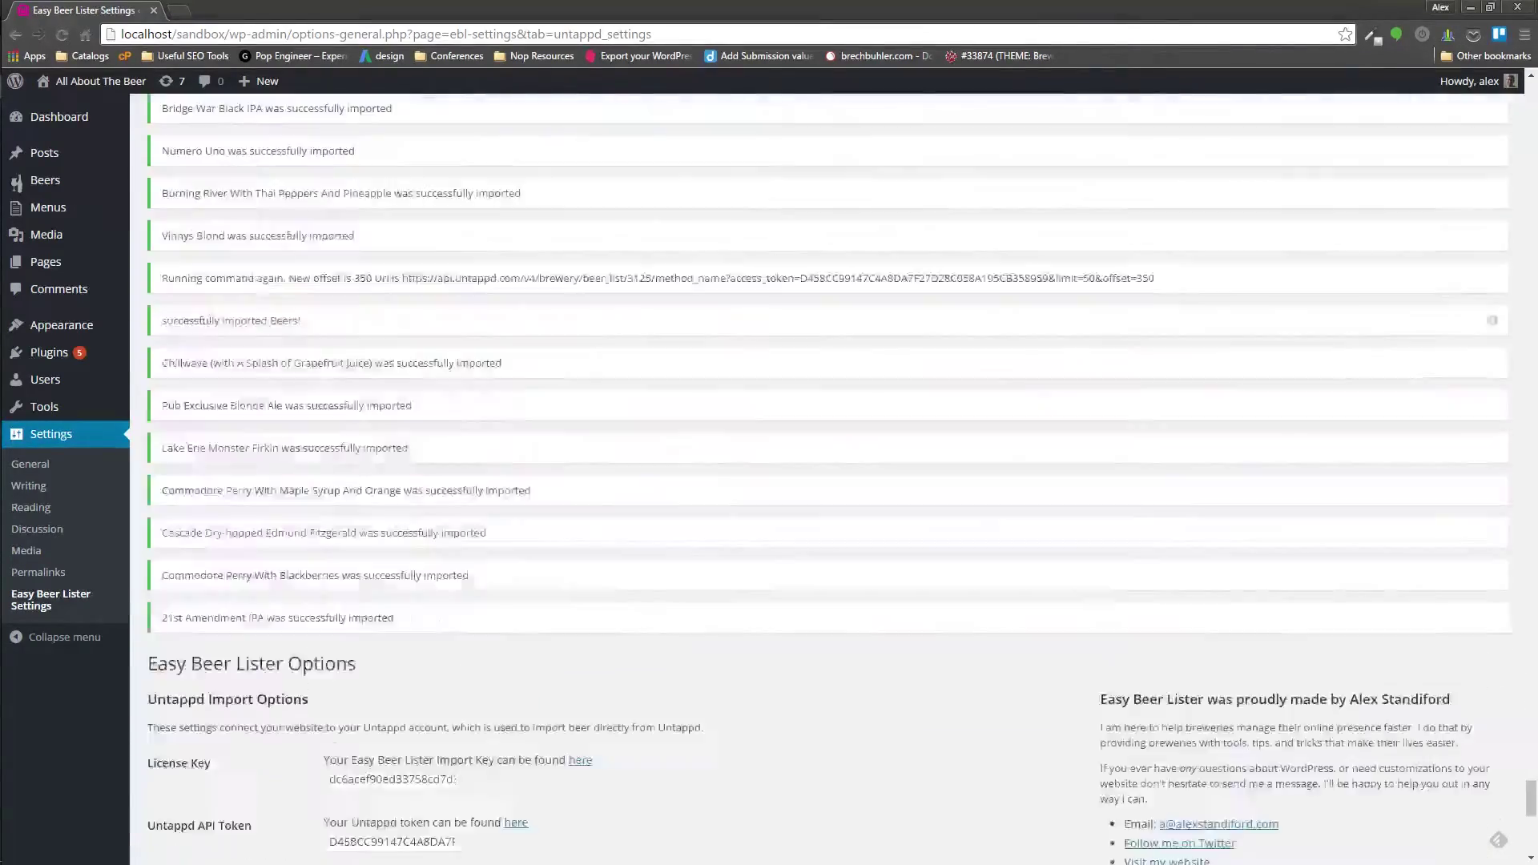
{"action": "scroll", "coordinate": [817, 481], "scroll_direction": "up", "scroll_amount": 5}
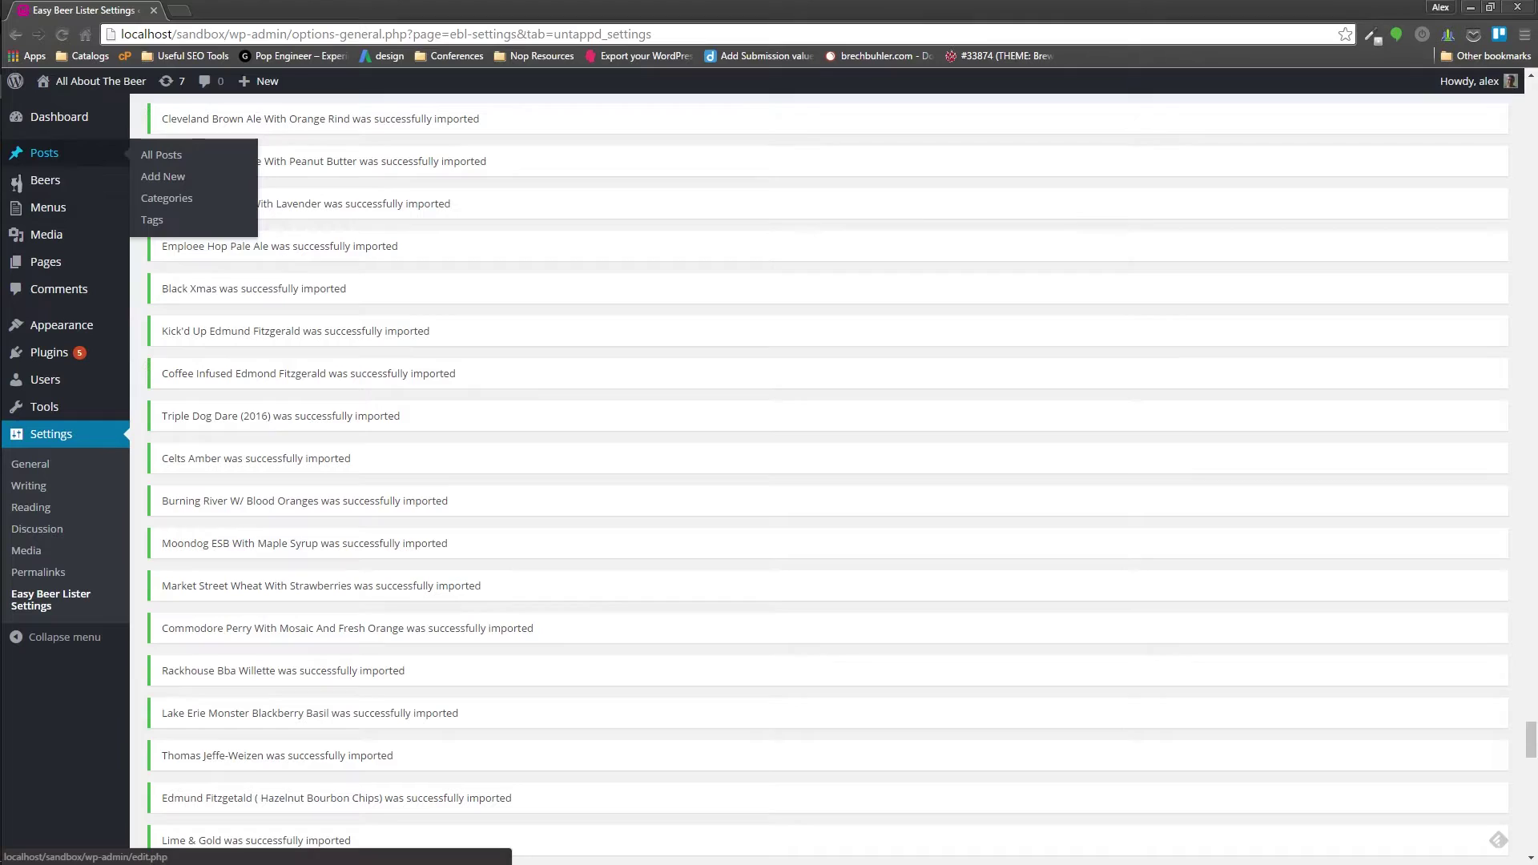
- List the imported beers and view the Commodore Perry With Blackberries page
{"action": "left_click", "coordinate": [16, 182]}
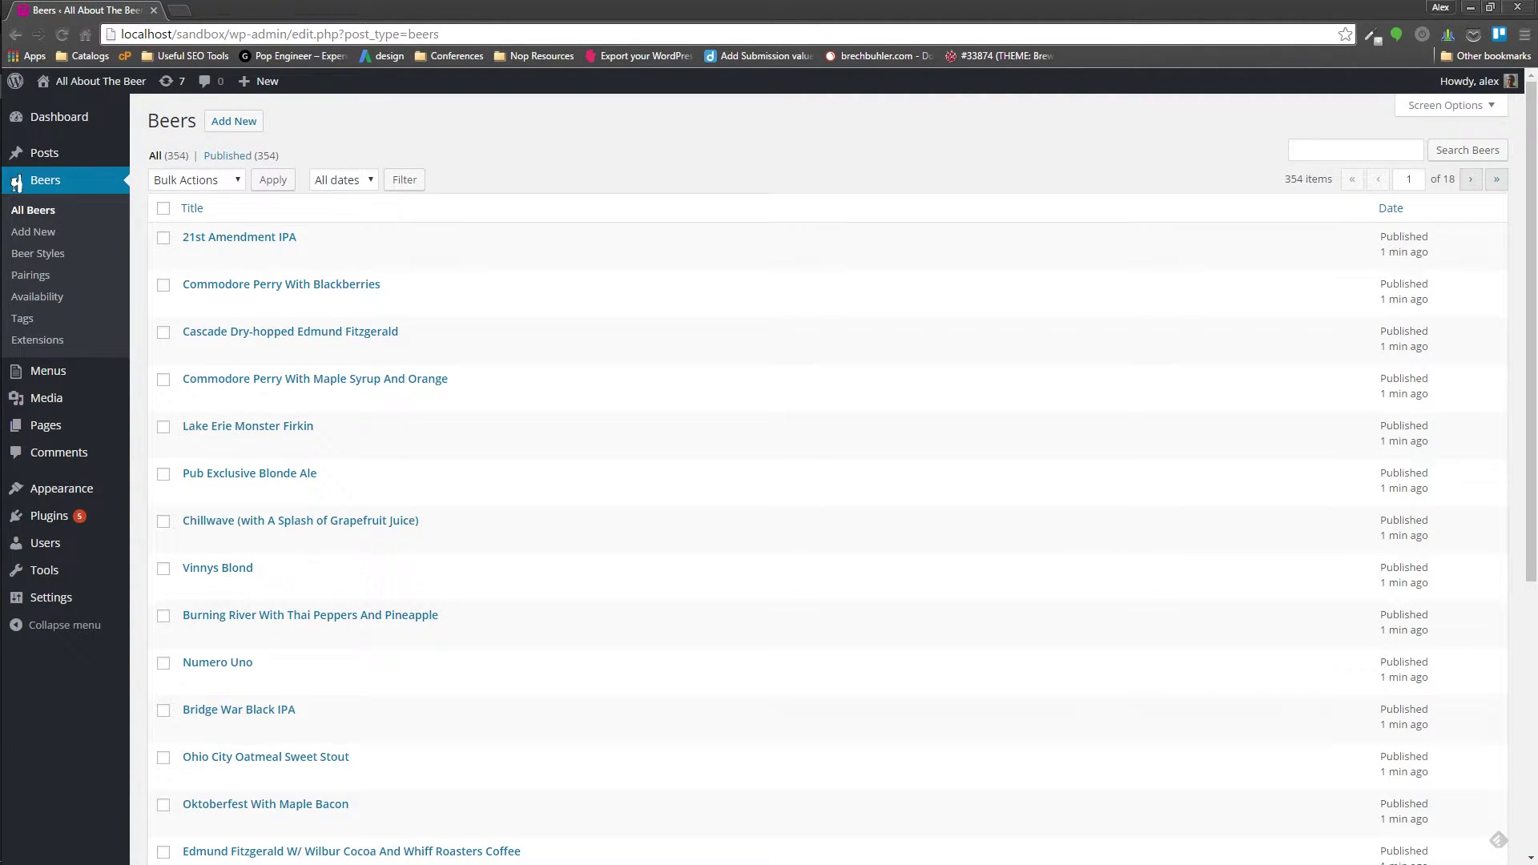
{"action": "scroll", "coordinate": [830, 541], "scroll_direction": "down", "scroll_amount": 3}
{"action": "scroll", "coordinate": [830, 541], "scroll_direction": "up", "scroll_amount": 3}
{"action": "left_click", "coordinate": [321, 304]}
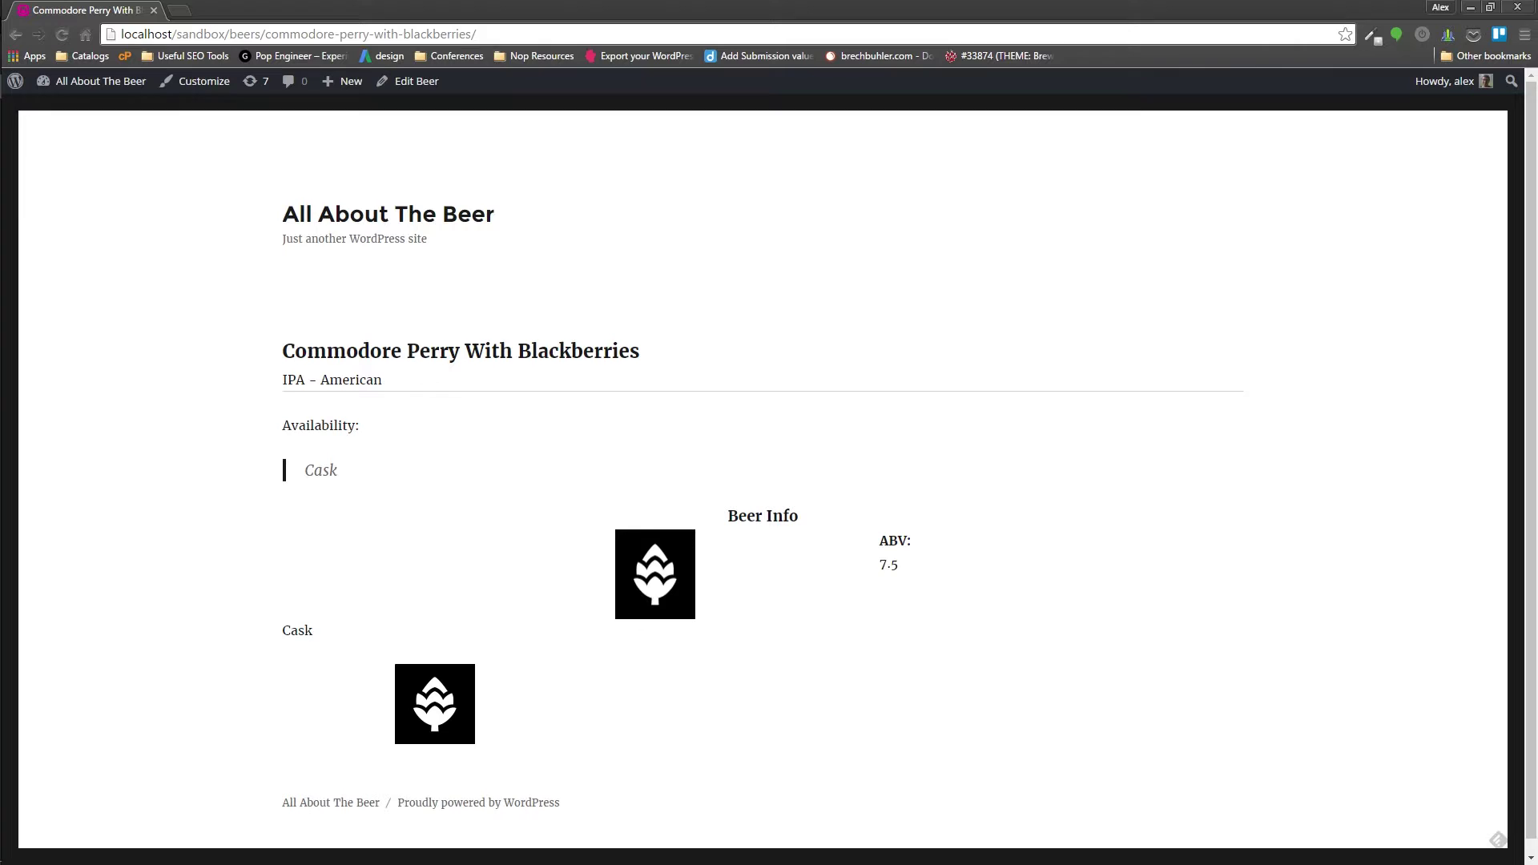
{"action": "scroll", "coordinate": [769, 481], "scroll_direction": "down", "scroll_amount": 1}
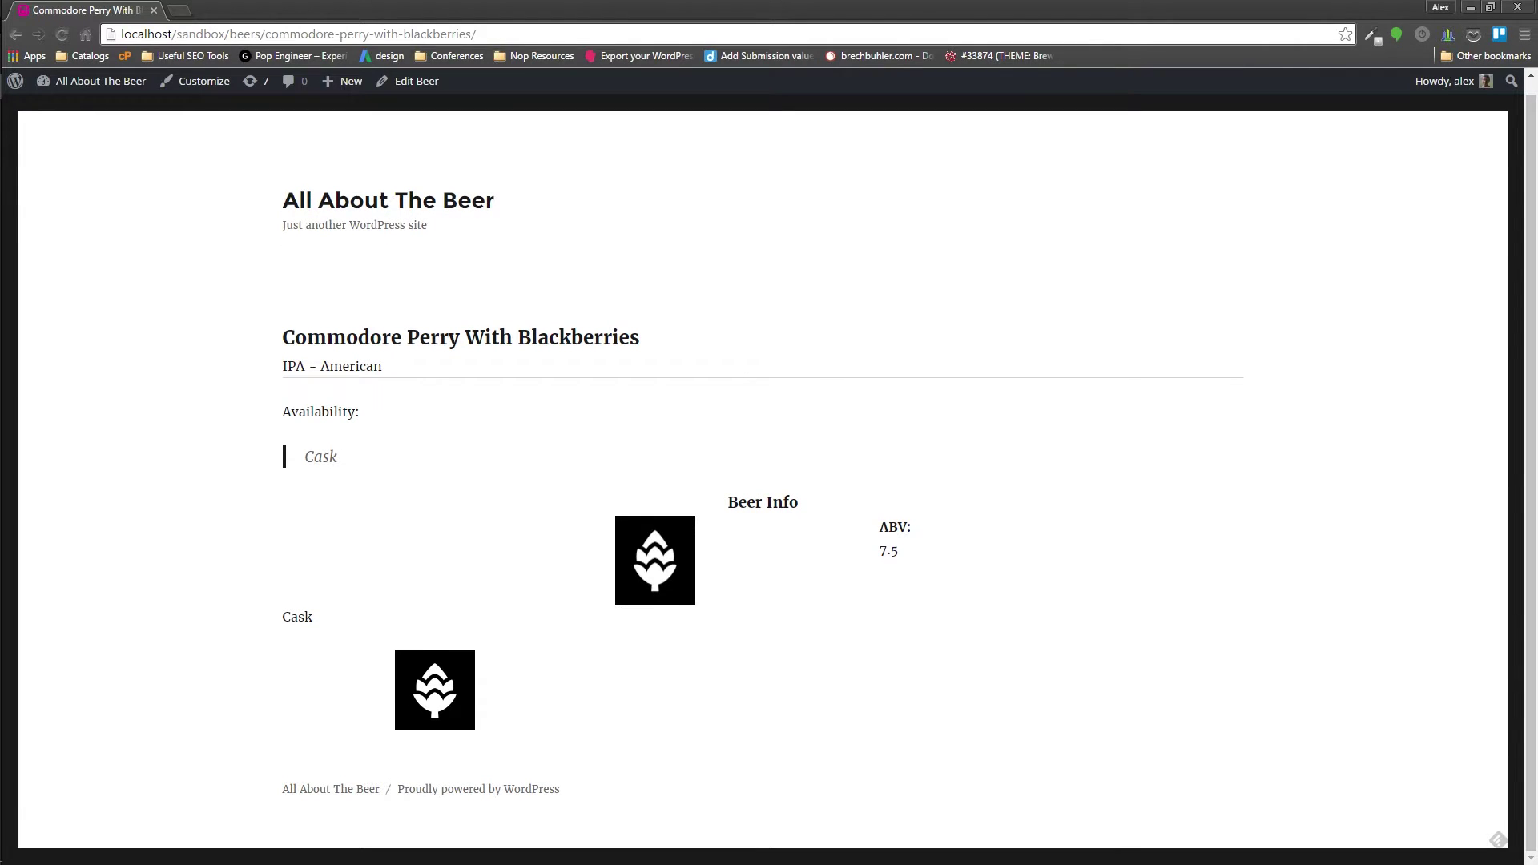
- Review Commodore Perry With Blackberries in the editor, noting its Cask content, then return to the 354-beer list
{"action": "left_click", "coordinate": [409, 81]}
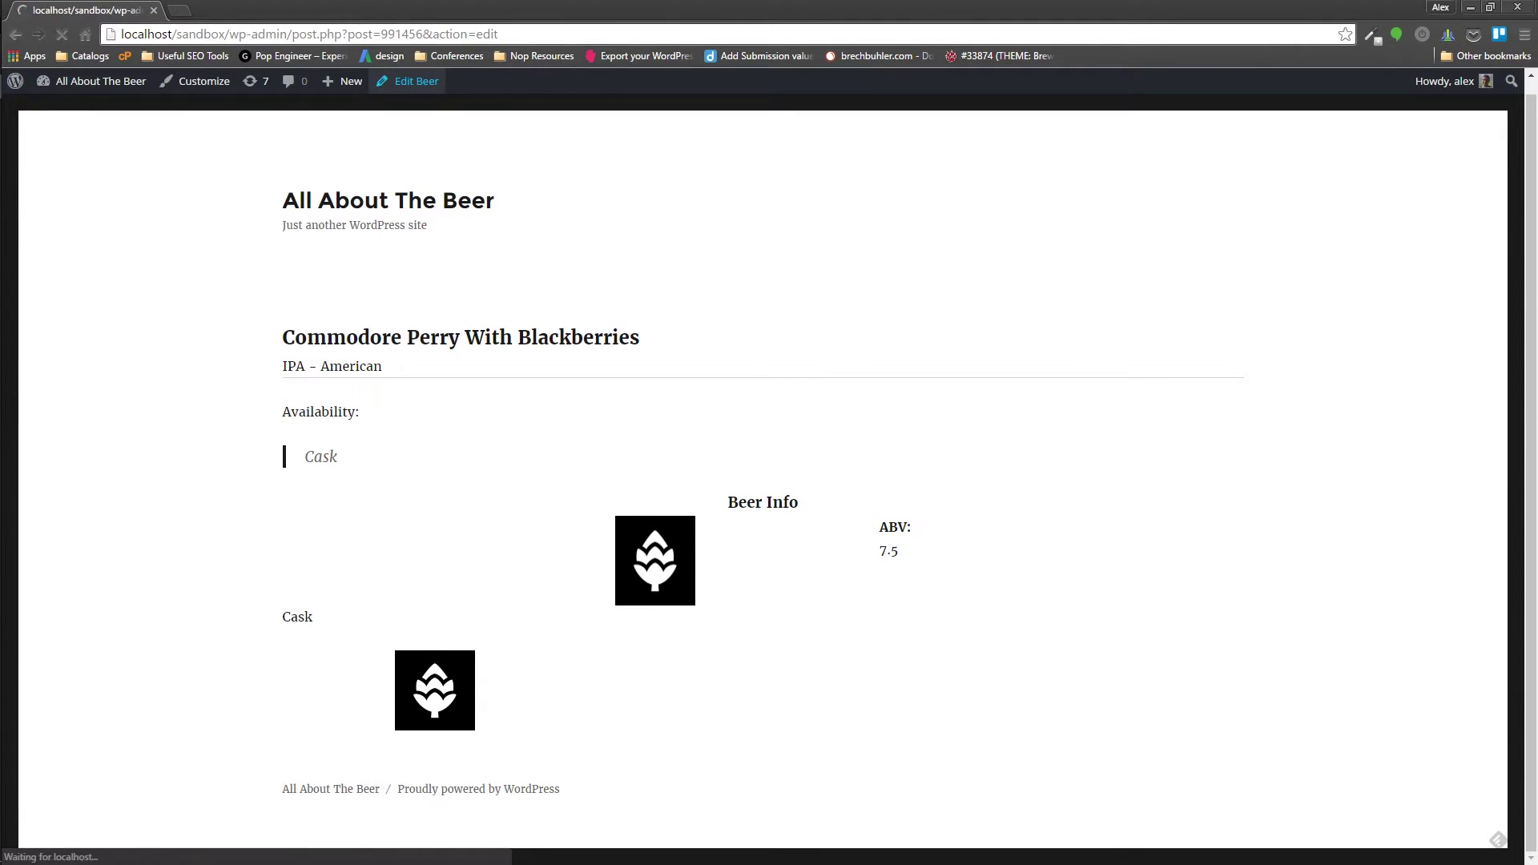
{"action": "scroll", "coordinate": [769, 482], "scroll_direction": "down", "scroll_amount": 3}
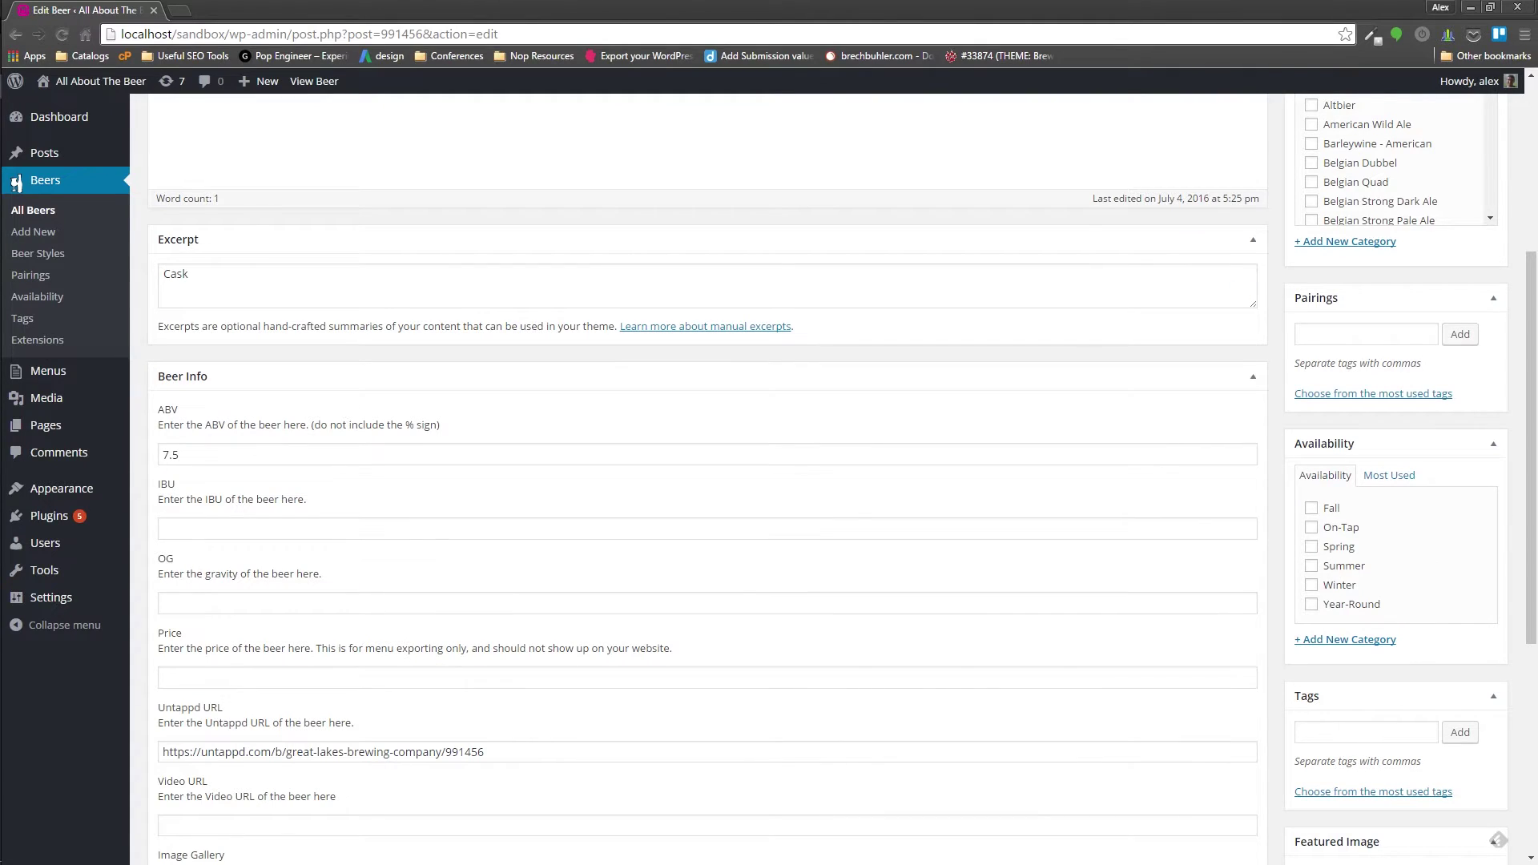
{"action": "scroll", "coordinate": [1499, 839], "scroll_direction": "down", "scroll_amount": 2}
{"action": "scroll", "coordinate": [1499, 841], "scroll_direction": "up", "scroll_amount": 2}
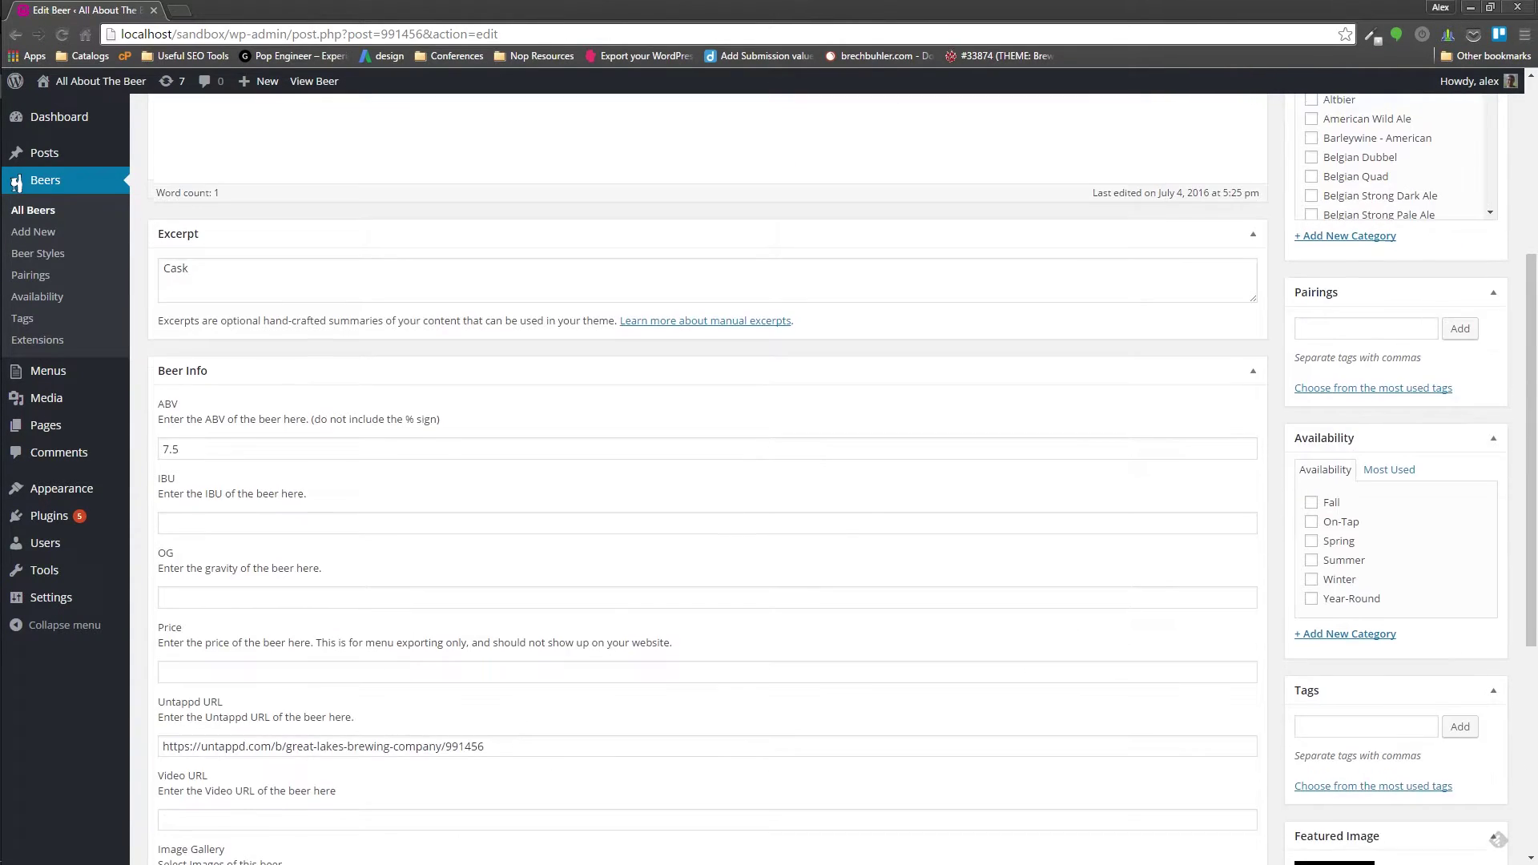
{"action": "scroll", "coordinate": [1499, 840], "scroll_direction": "up", "scroll_amount": 3}
{"action": "scroll", "coordinate": [1498, 841], "scroll_direction": "down", "scroll_amount": 1}
{"action": "scroll", "coordinate": [1499, 840], "scroll_direction": "up", "scroll_amount": 1}
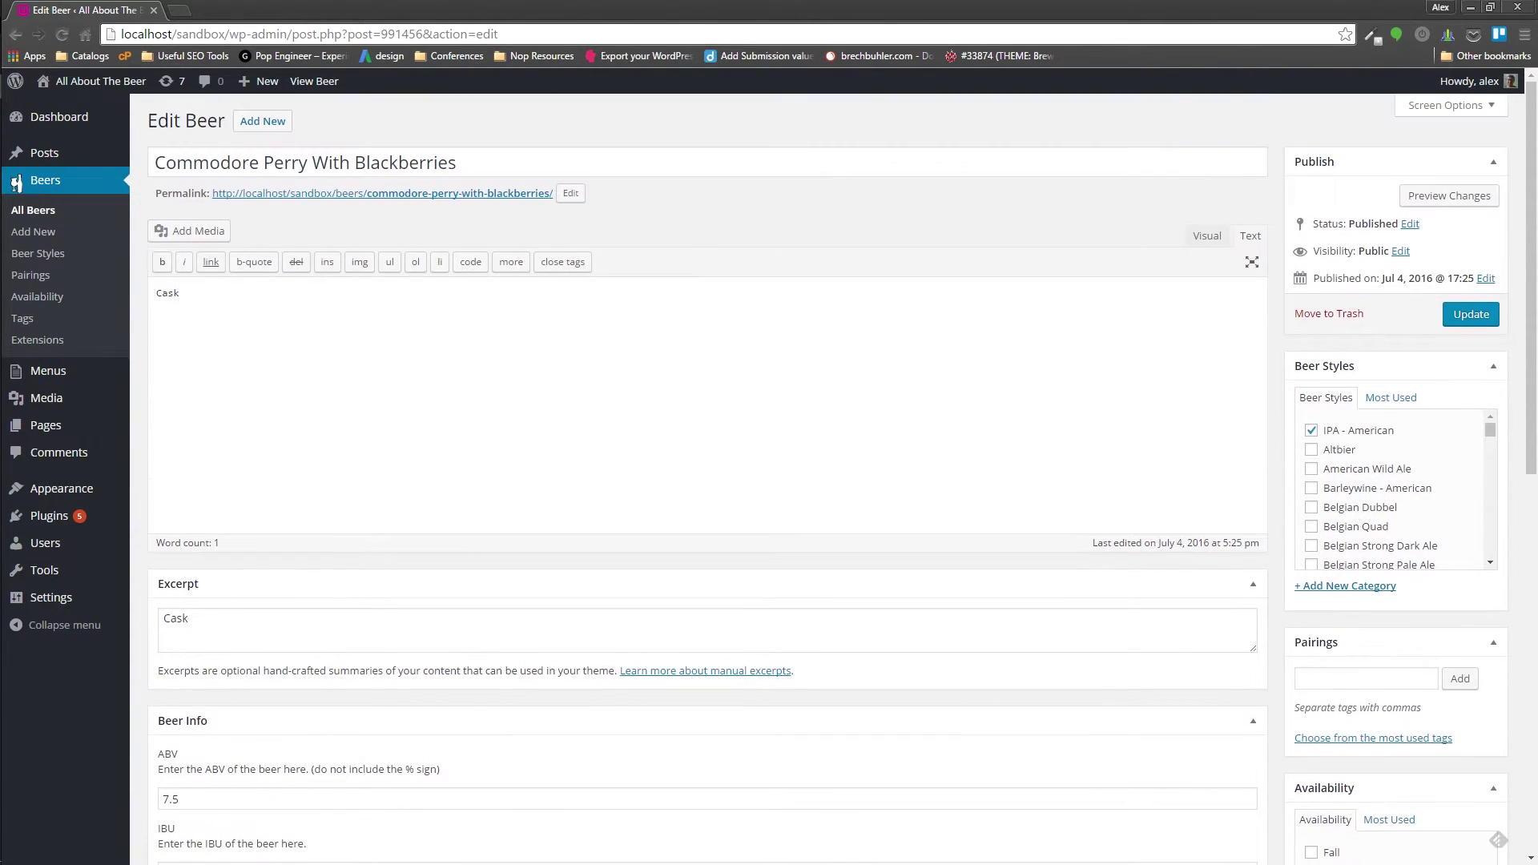
{"action": "double_click", "coordinate": [167, 294]}
{"action": "key", "text": "shift+Tab"}
{"action": "scroll", "coordinate": [1499, 841], "scroll_direction": "down", "scroll_amount": 3}
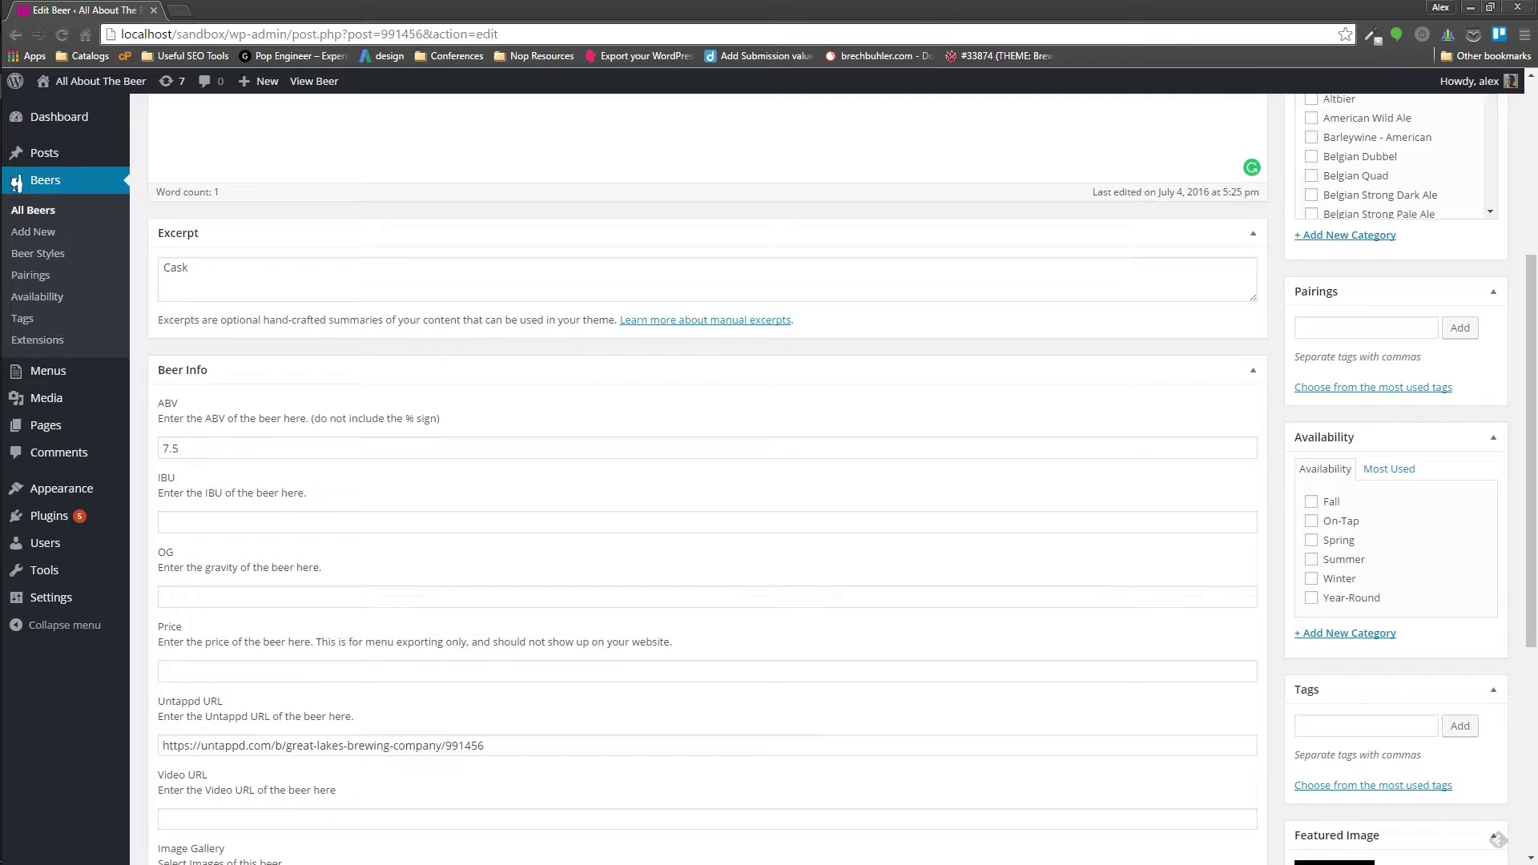
{"action": "scroll", "coordinate": [1498, 840], "scroll_direction": "down", "scroll_amount": 3}
{"action": "scroll", "coordinate": [1498, 841], "scroll_direction": "up", "scroll_amount": 6}
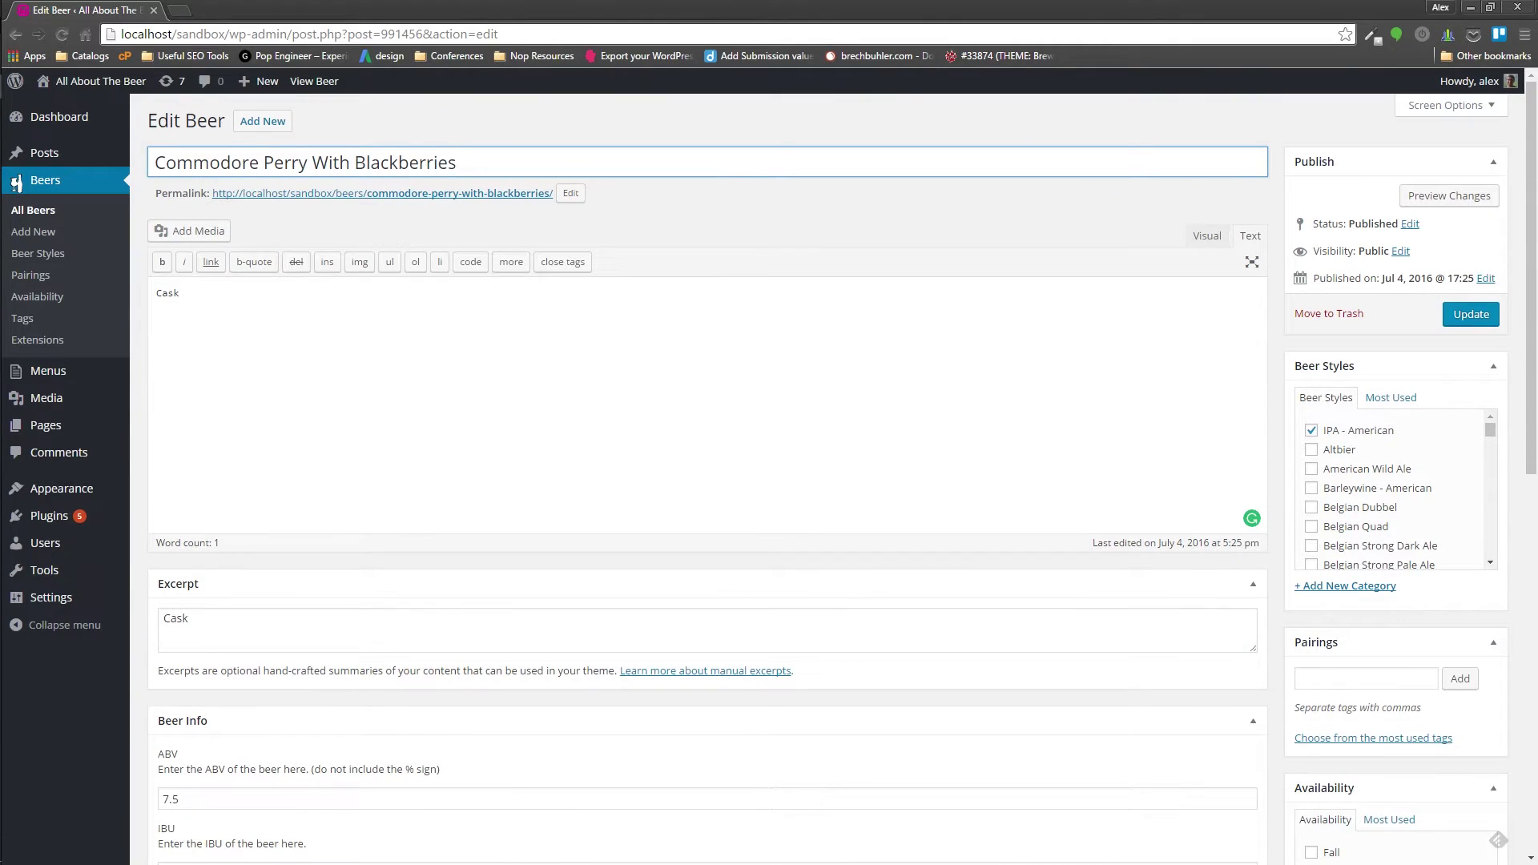
{"action": "left_click", "coordinate": [16, 183]}
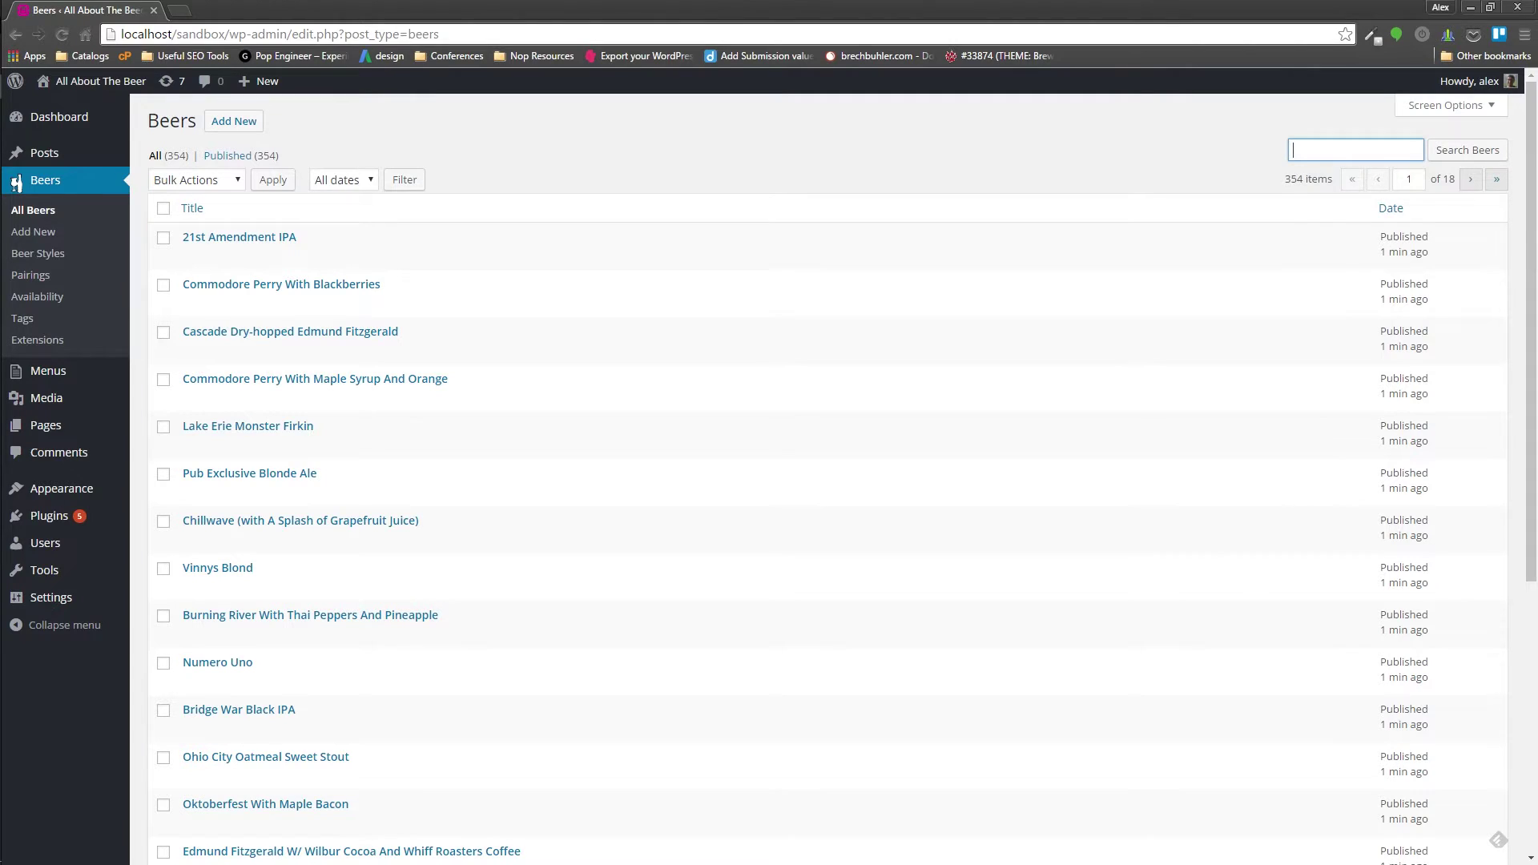
- Search the beers for 'commodore', go to results page 2 and view Commodore Perry IPA's public page
{"action": "key", "text": "Down"}
{"action": "type", "text": "com"}
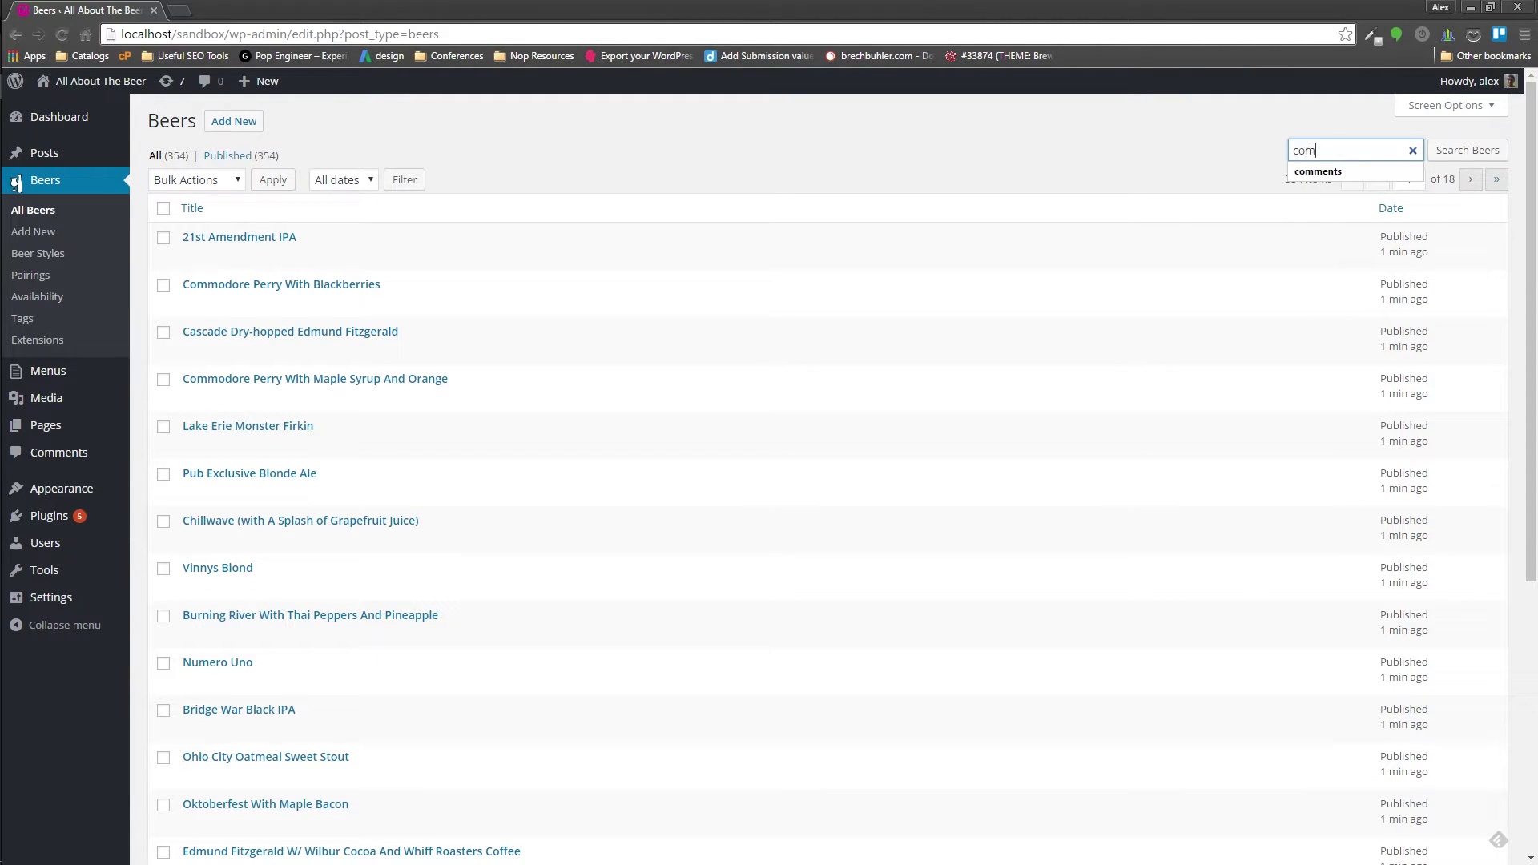
{"action": "type", "text": "mofdo"}
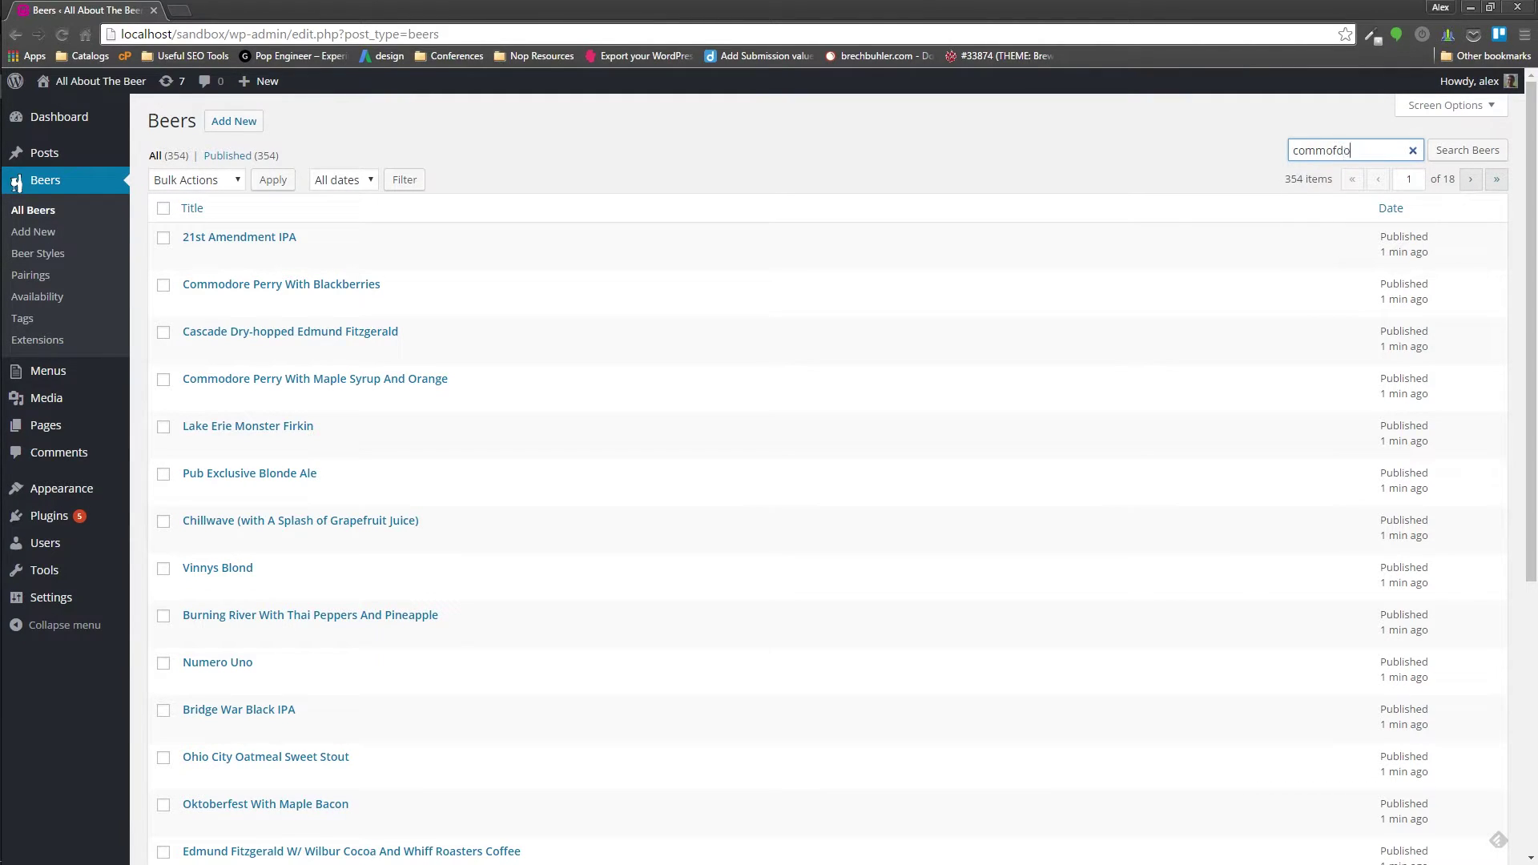
{"action": "type", "text": "re"}
{"action": "key", "text": "BackSpace"}
{"action": "key", "text": "Return"}
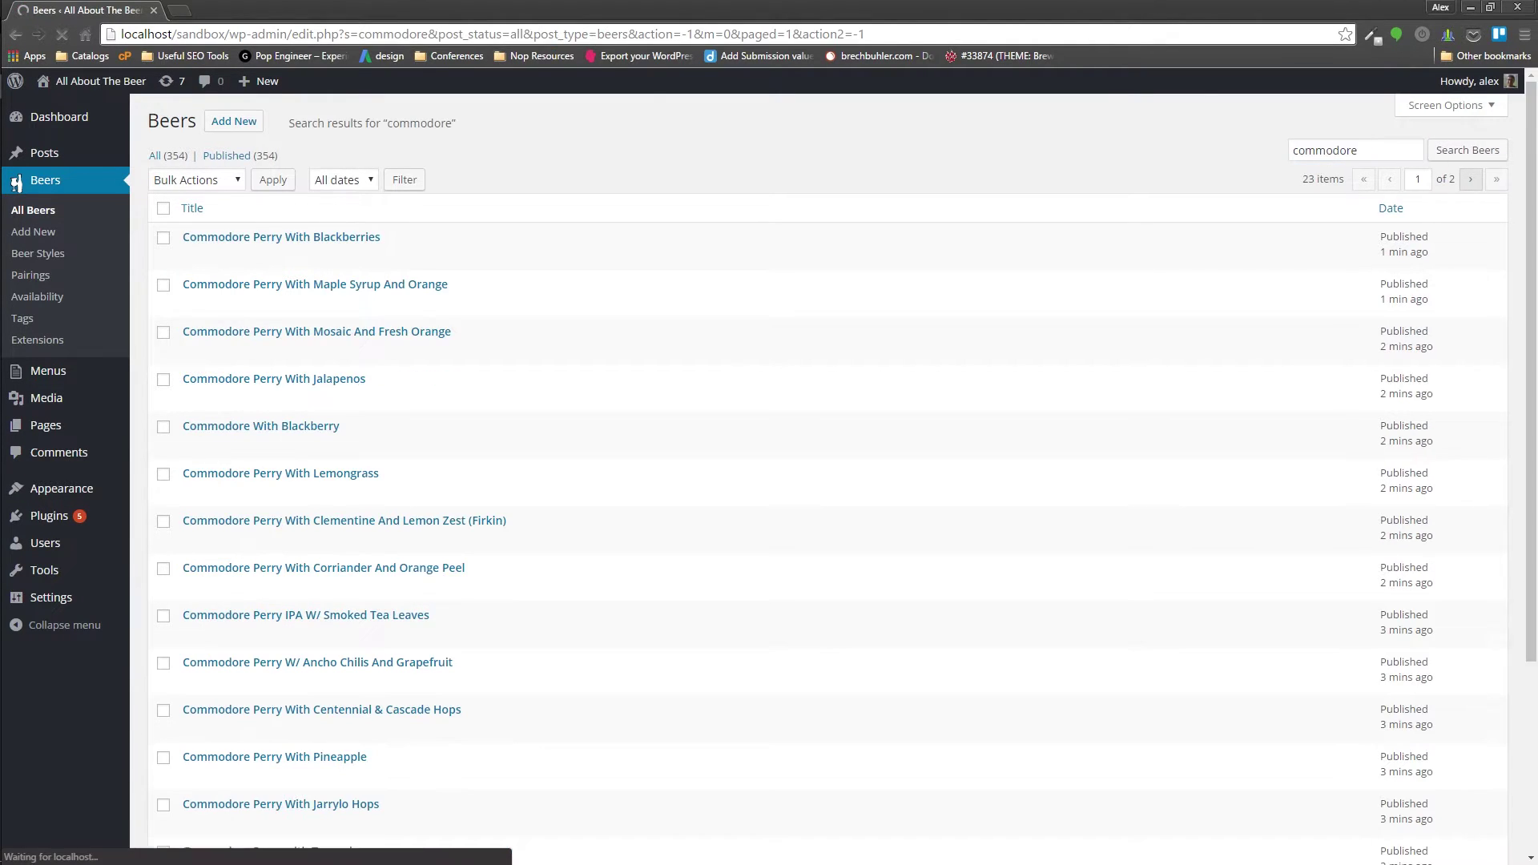
{"action": "scroll", "coordinate": [276, 378], "scroll_direction": "down", "scroll_amount": 1}
{"action": "scroll", "coordinate": [276, 379], "scroll_direction": "down", "scroll_amount": 1}
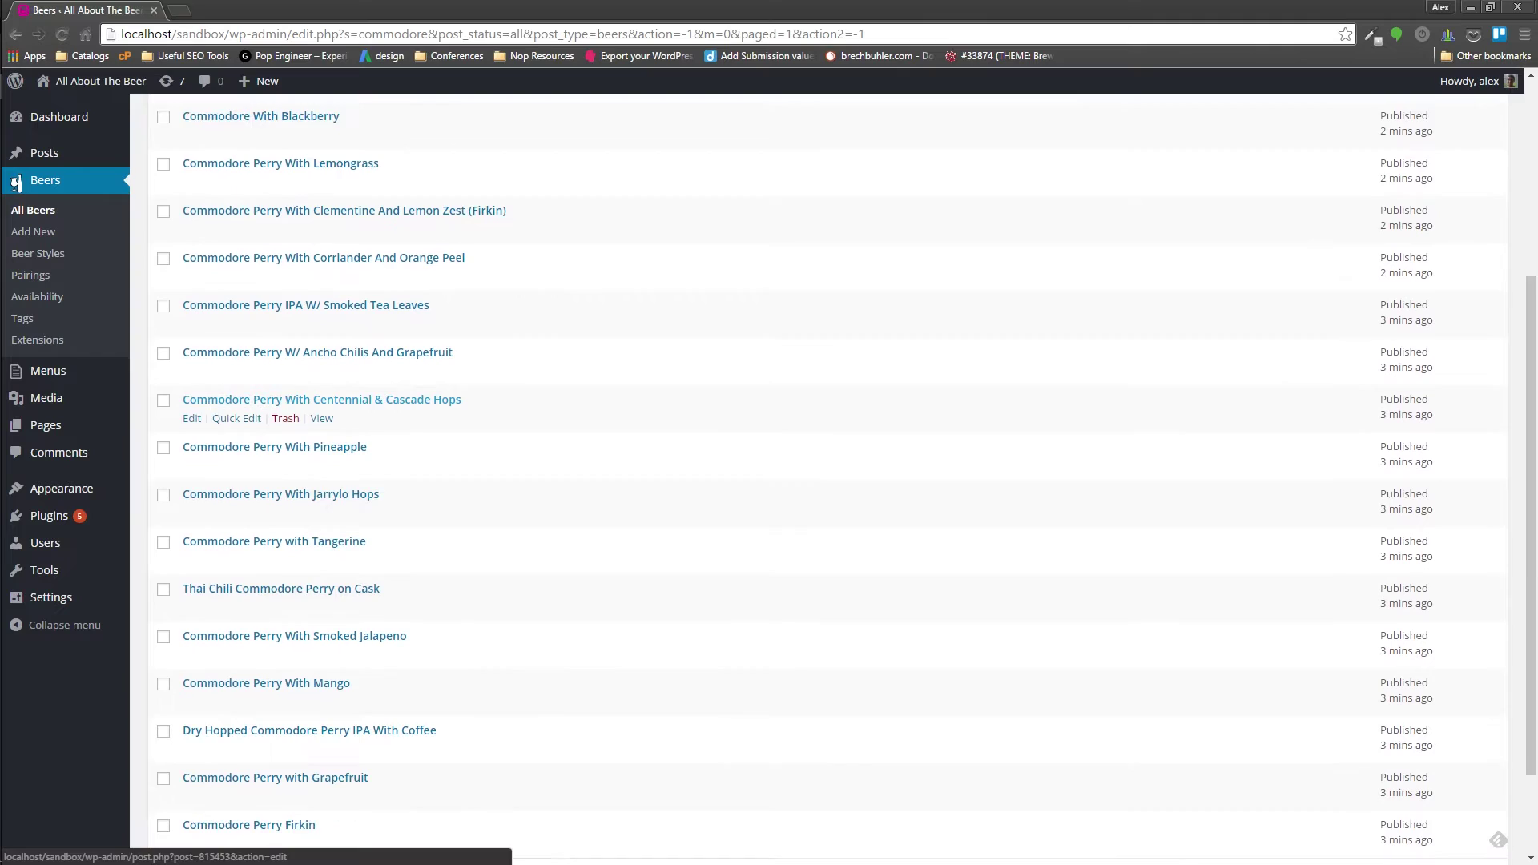
{"action": "scroll", "coordinate": [277, 379], "scroll_direction": "down", "scroll_amount": 2}
{"action": "scroll", "coordinate": [277, 481], "scroll_direction": "up", "scroll_amount": 4}
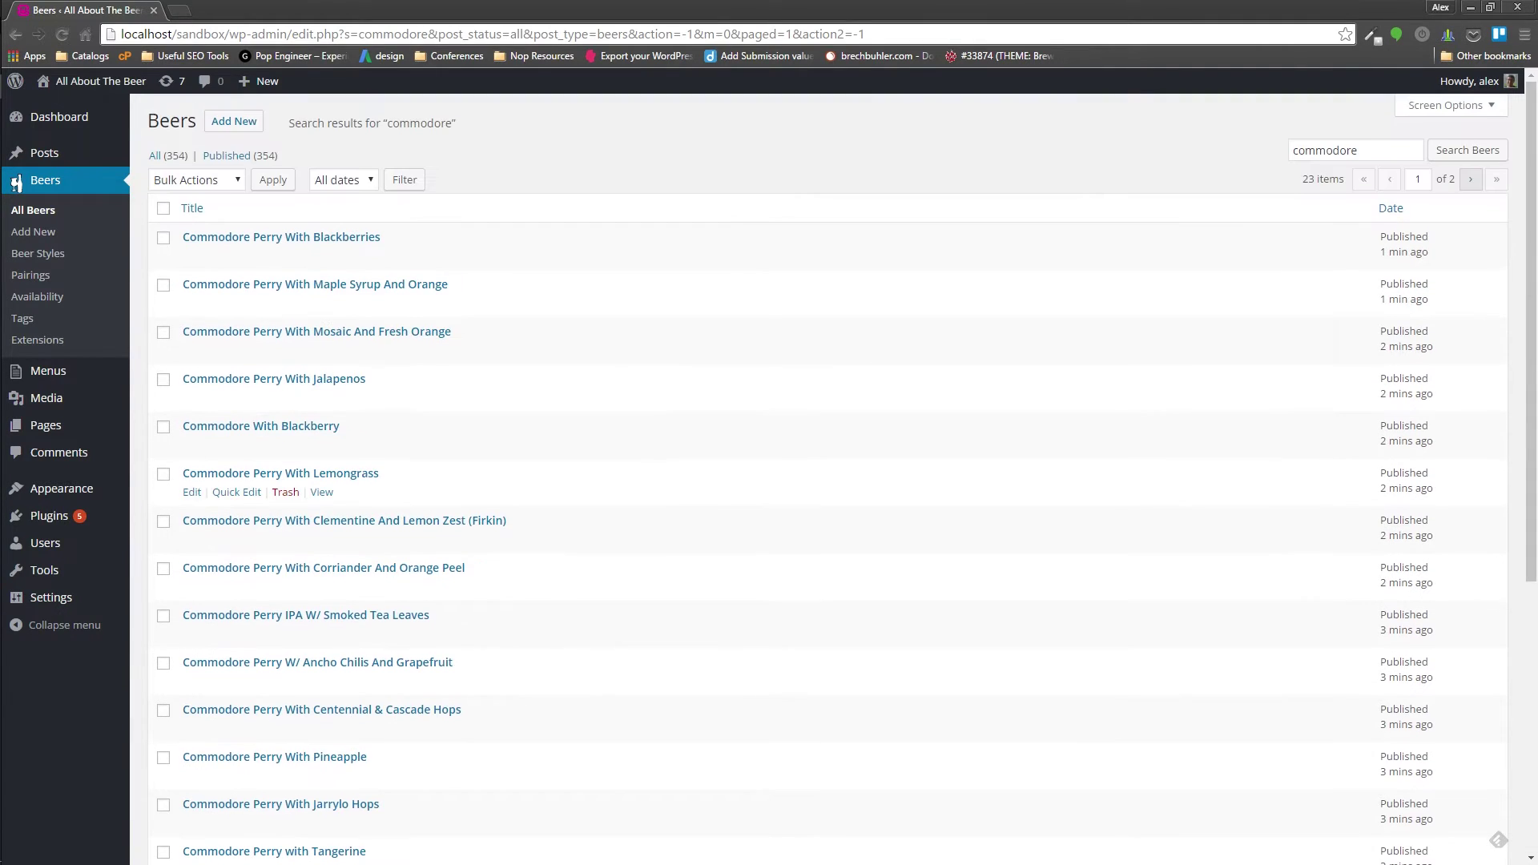
{"action": "left_click", "coordinate": [1470, 179]}
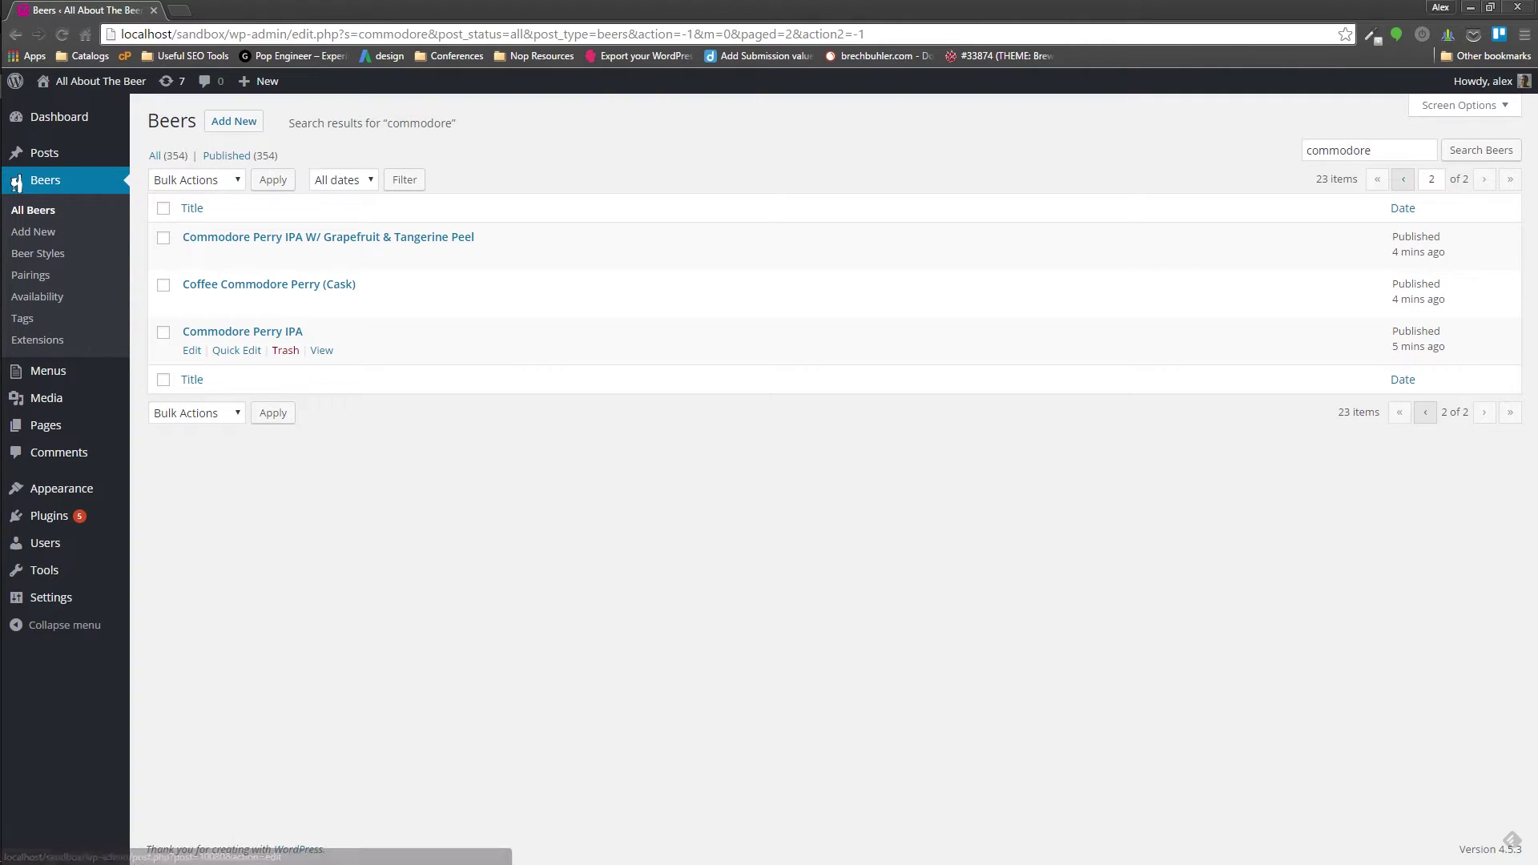
{"action": "left_click", "coordinate": [321, 350]}
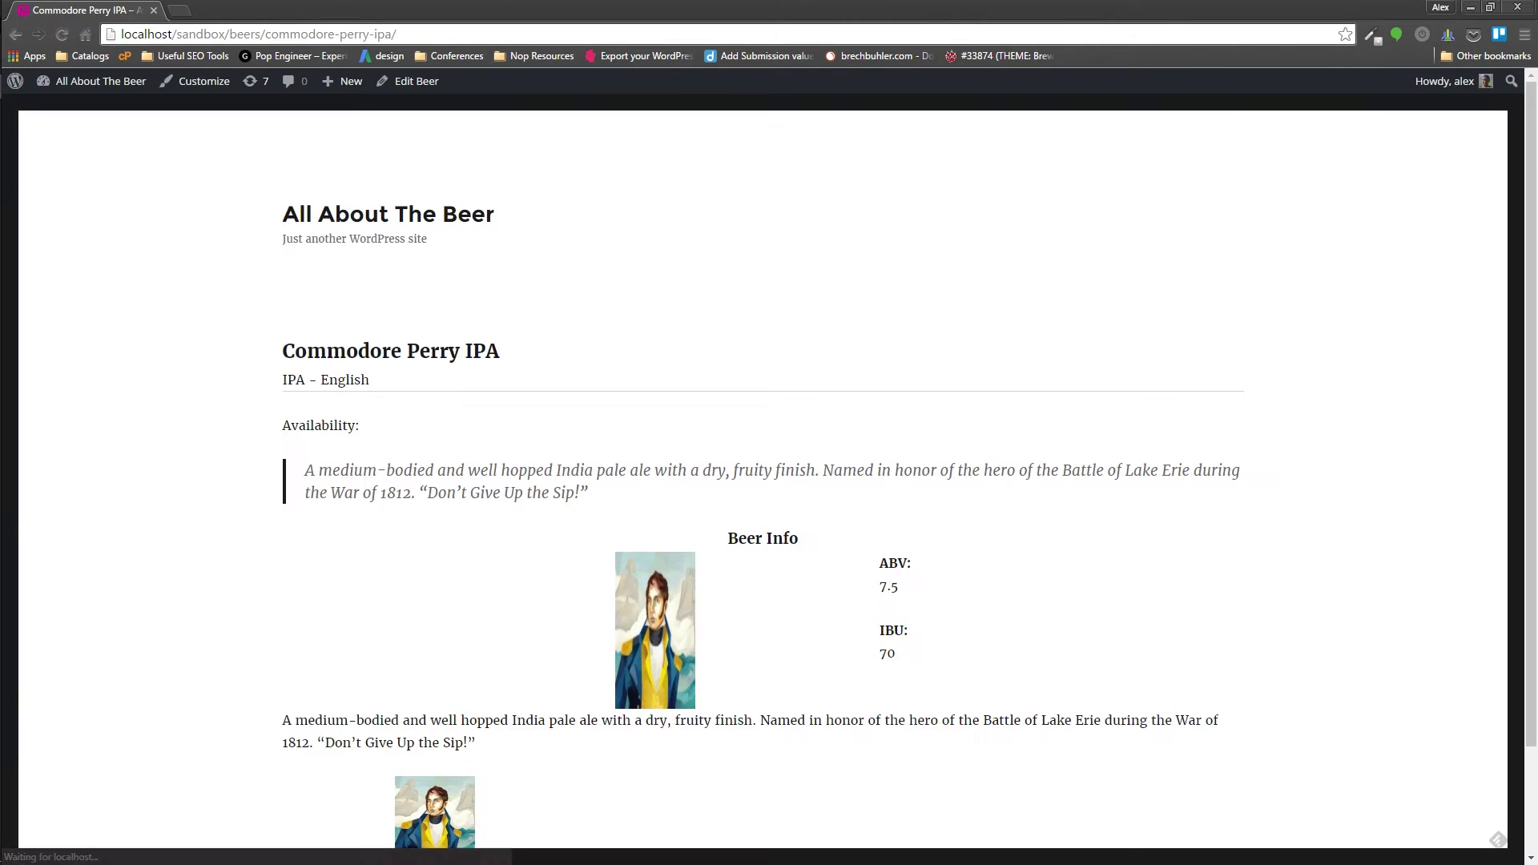
{"action": "scroll", "coordinate": [770, 481], "scroll_direction": "down", "scroll_amount": 2}
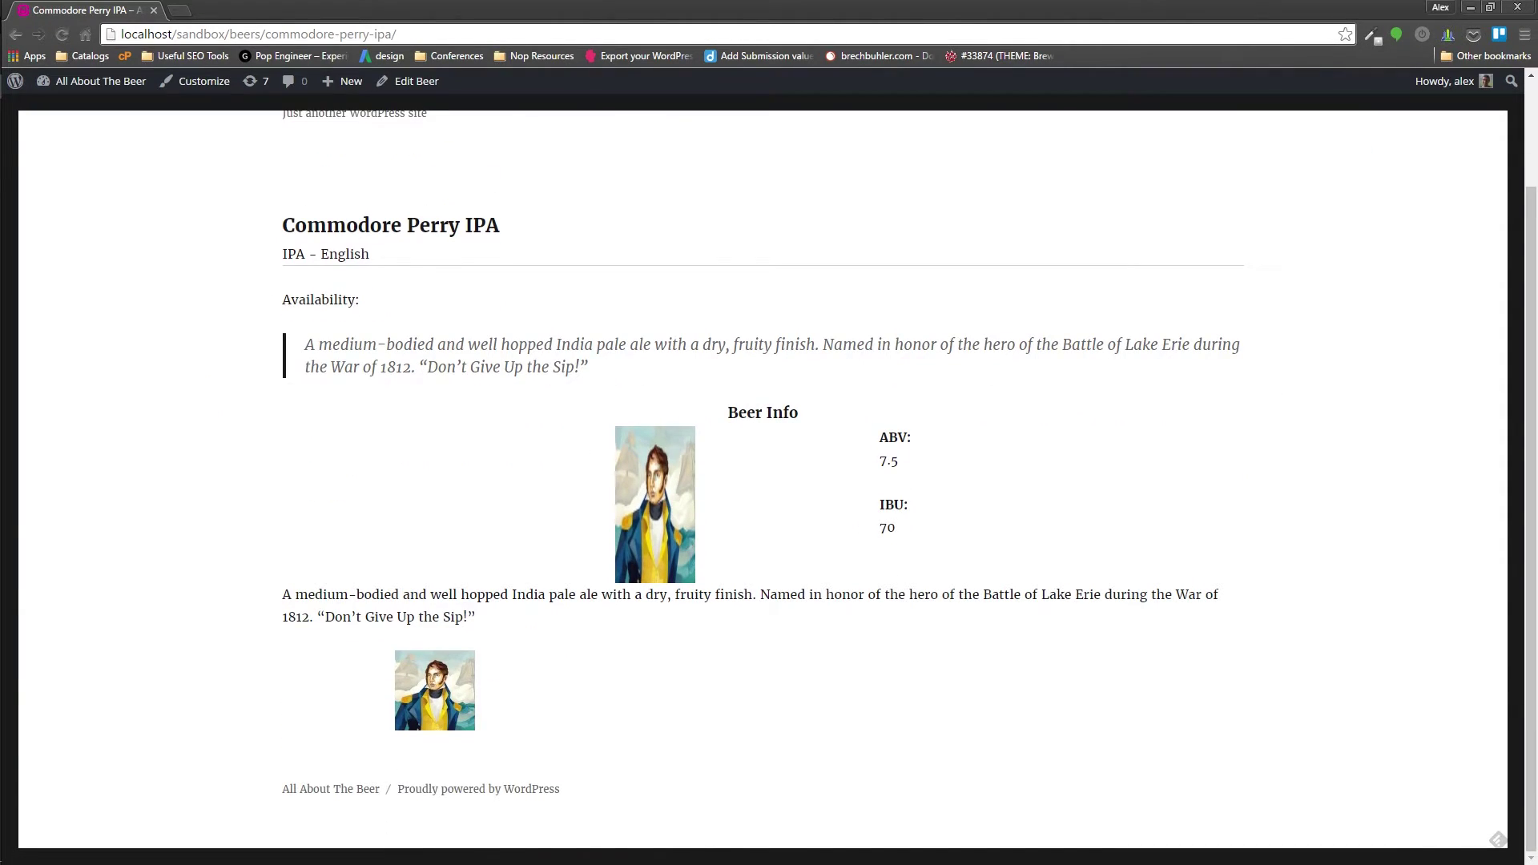
- Review Commodore Perry IPA's imported fields in the editor, then return to the full 354-beer list
{"action": "left_click", "coordinate": [417, 81]}
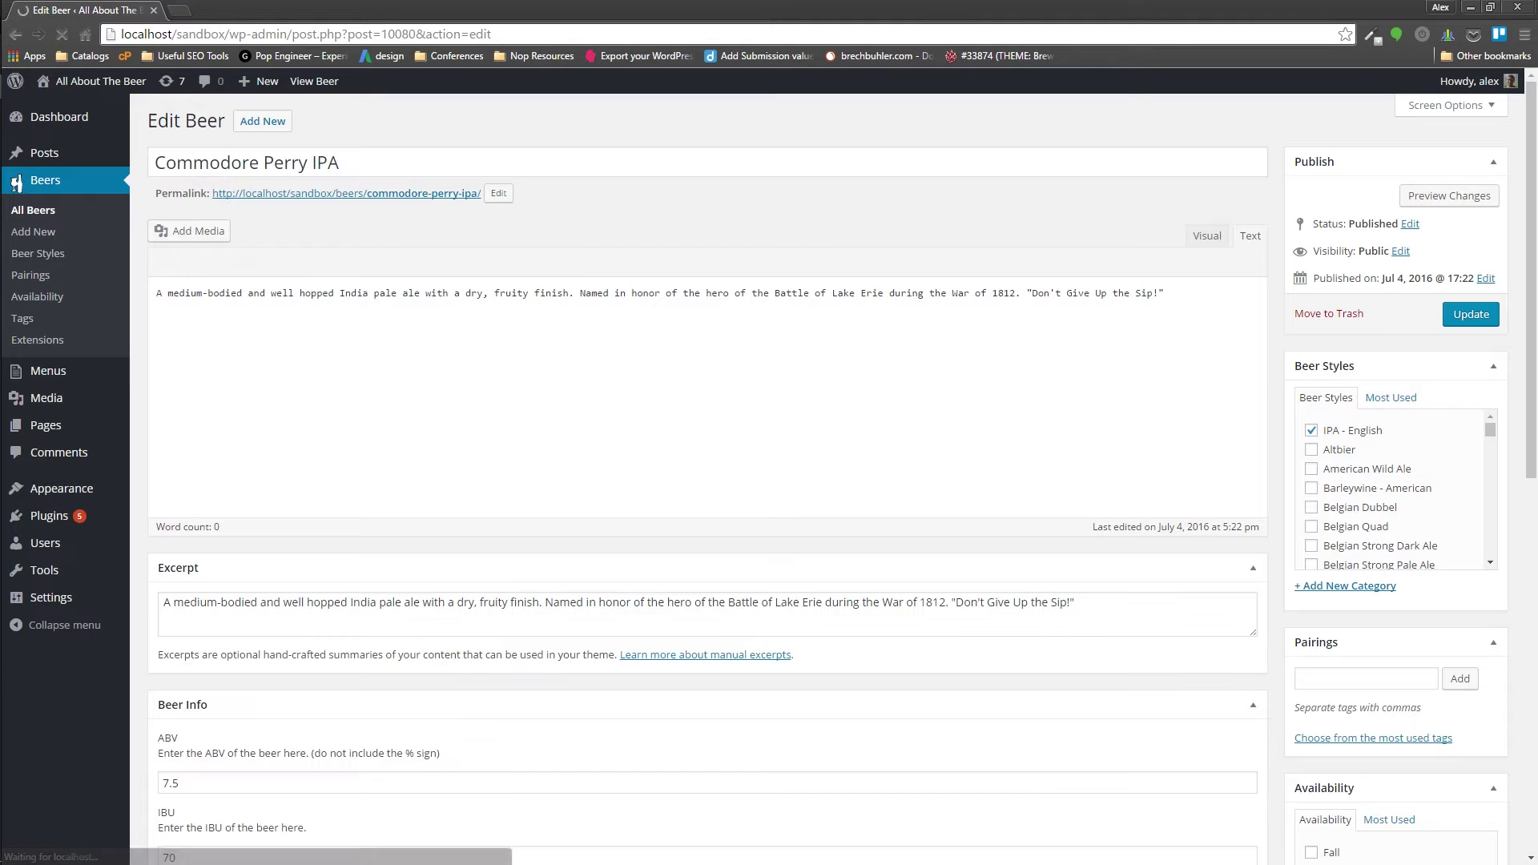
{"action": "scroll", "coordinate": [707, 482], "scroll_direction": "down", "scroll_amount": 3}
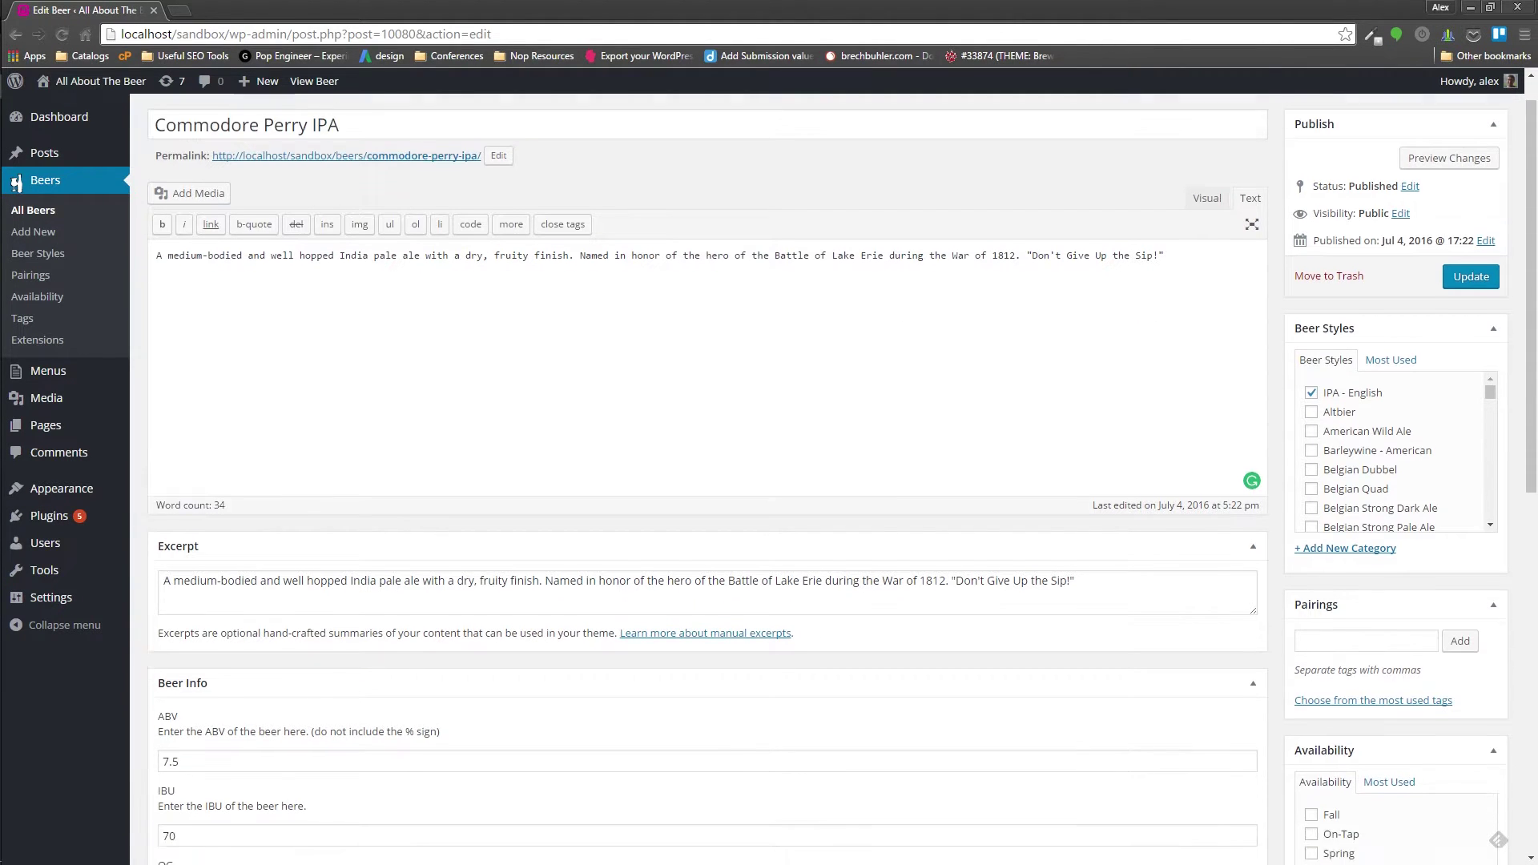
{"action": "scroll", "coordinate": [707, 482], "scroll_direction": "down", "scroll_amount": 2}
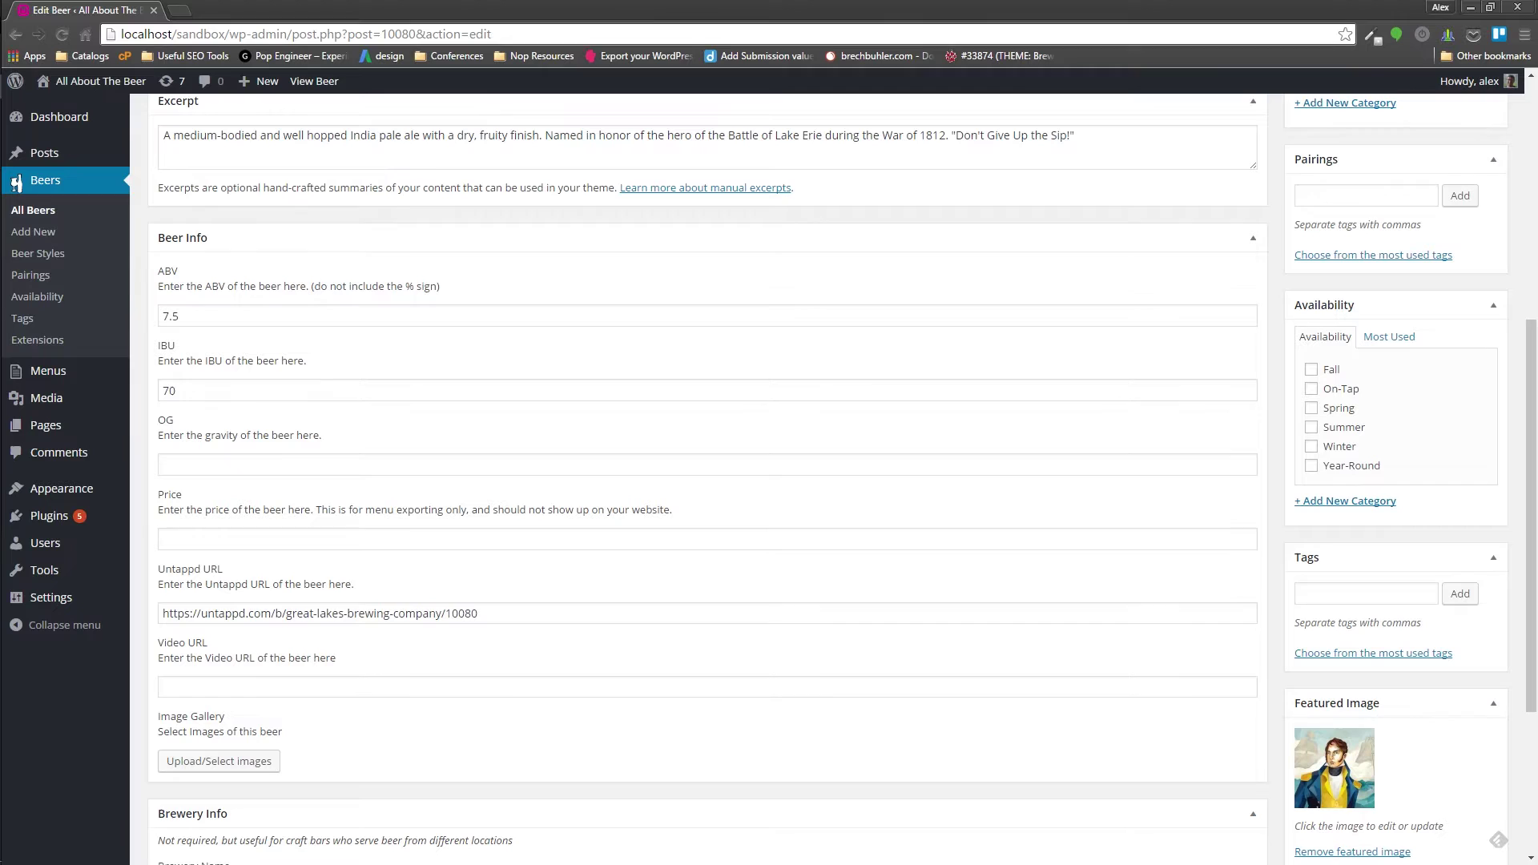
{"action": "left_click_drag", "start_coordinate": [479, 614], "coordinate": [161, 613]}
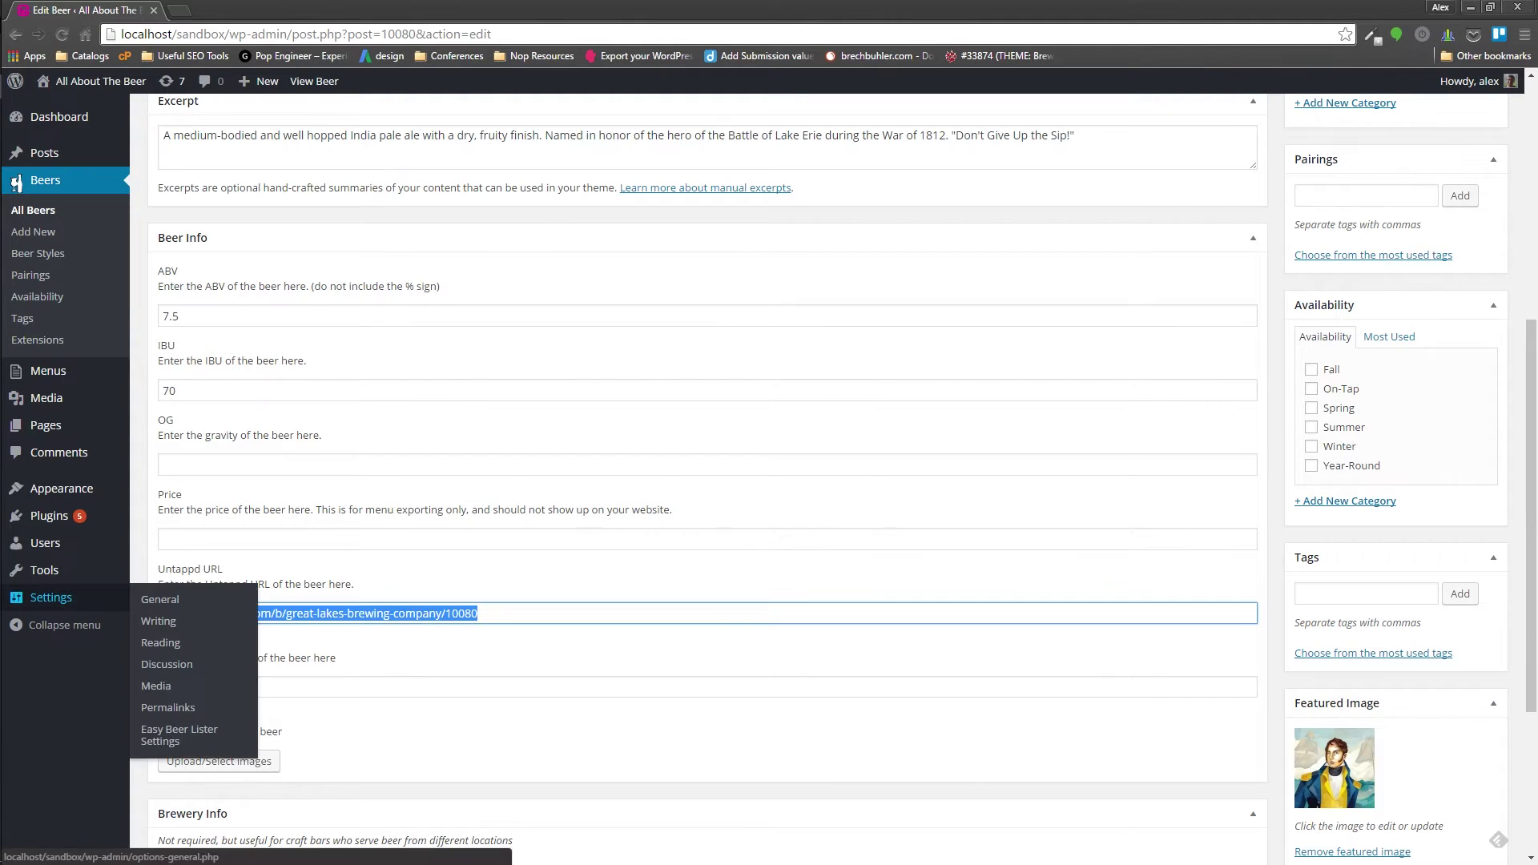
{"action": "scroll", "coordinate": [707, 481], "scroll_direction": "down", "scroll_amount": 2}
{"action": "scroll", "coordinate": [707, 481], "scroll_direction": "down", "scroll_amount": 1}
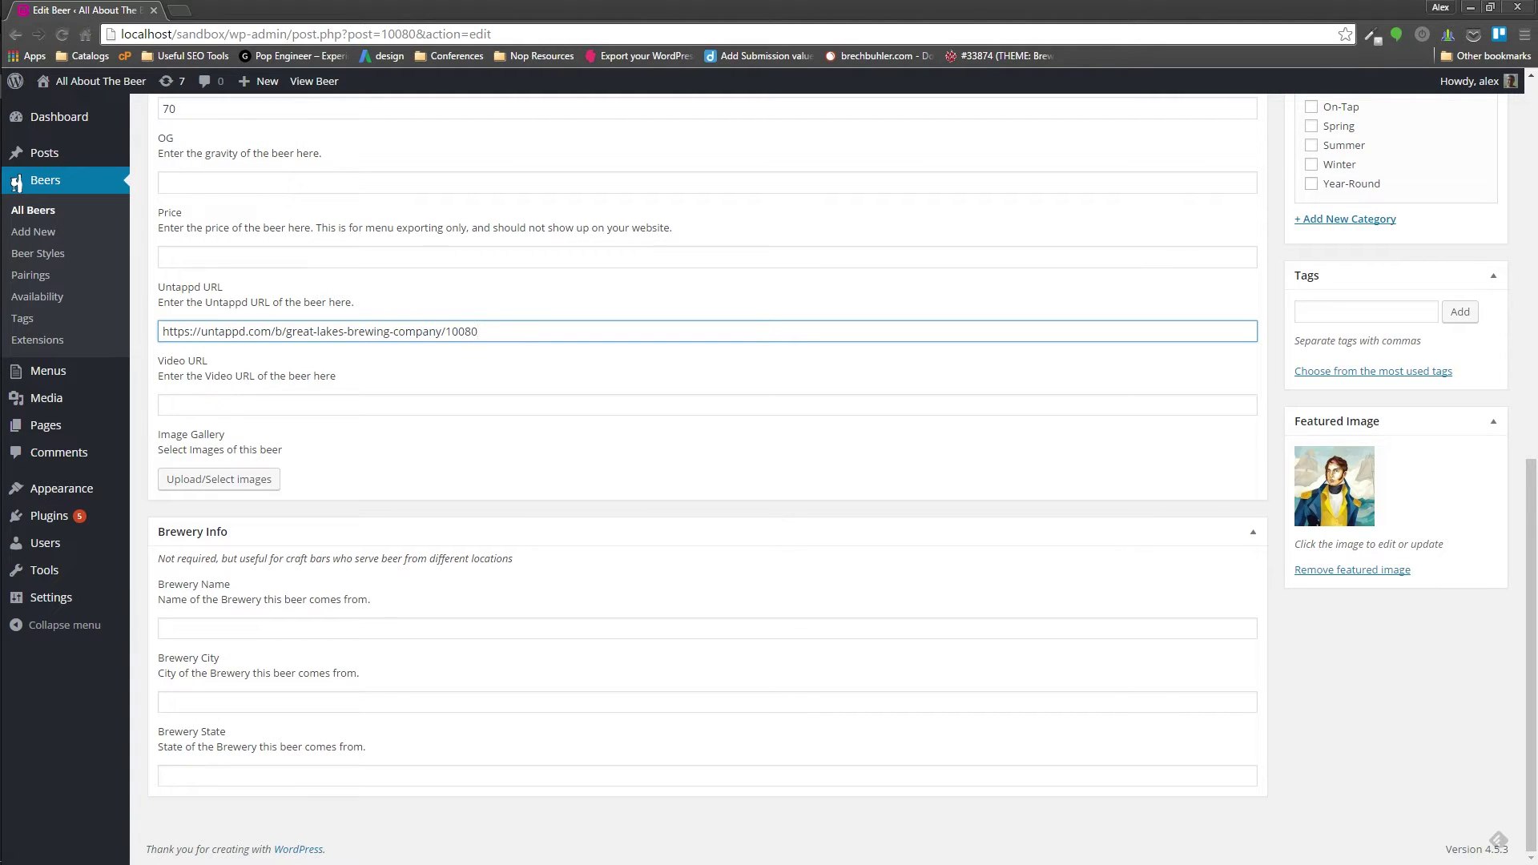
{"action": "scroll", "coordinate": [706, 481], "scroll_direction": "up", "scroll_amount": 2}
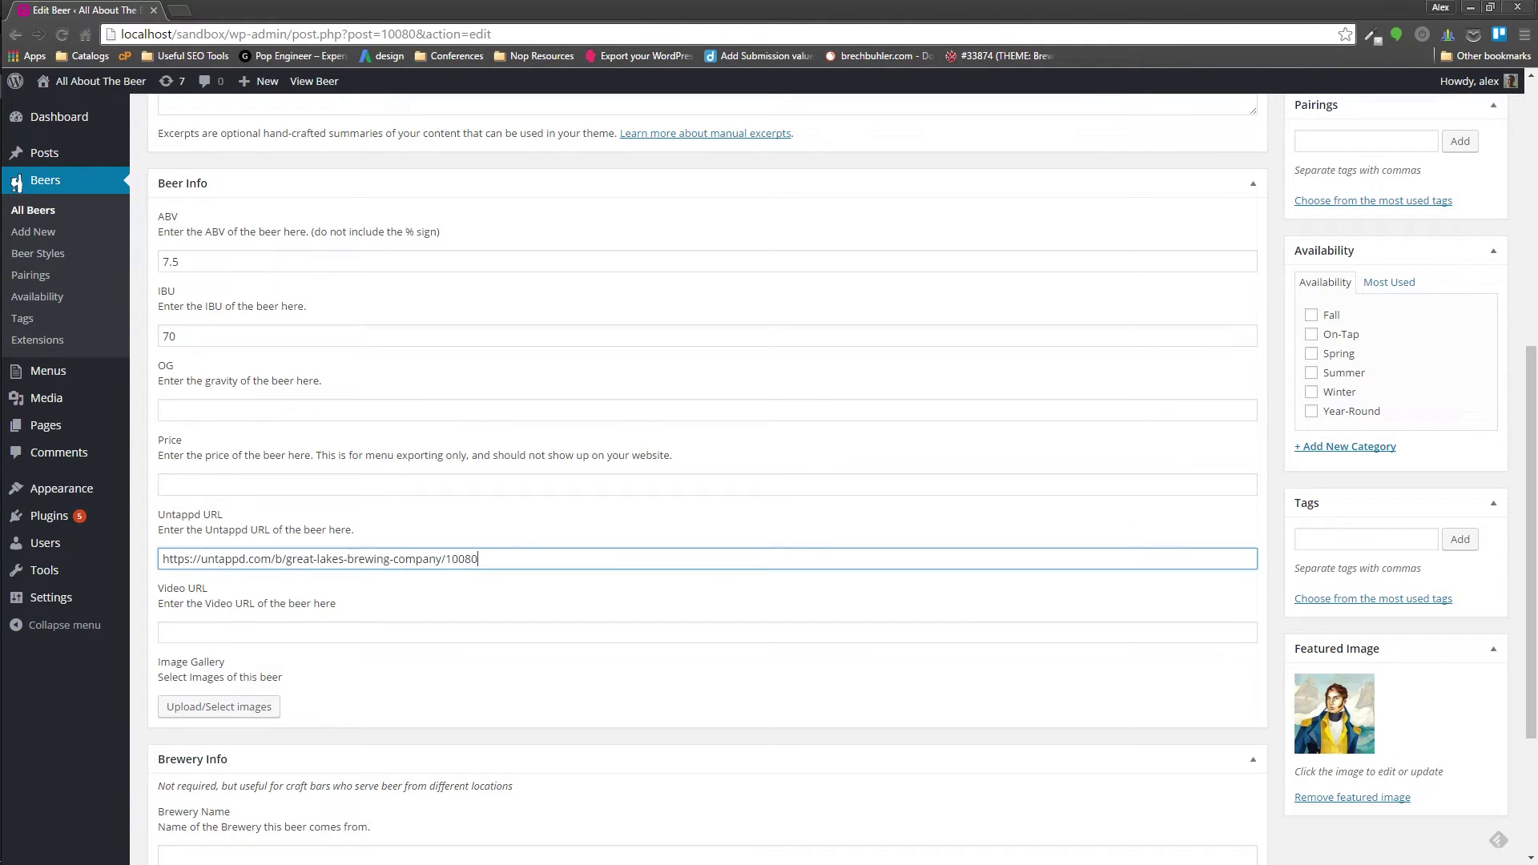
{"action": "scroll", "coordinate": [16, 183], "scroll_direction": "up", "scroll_amount": 5}
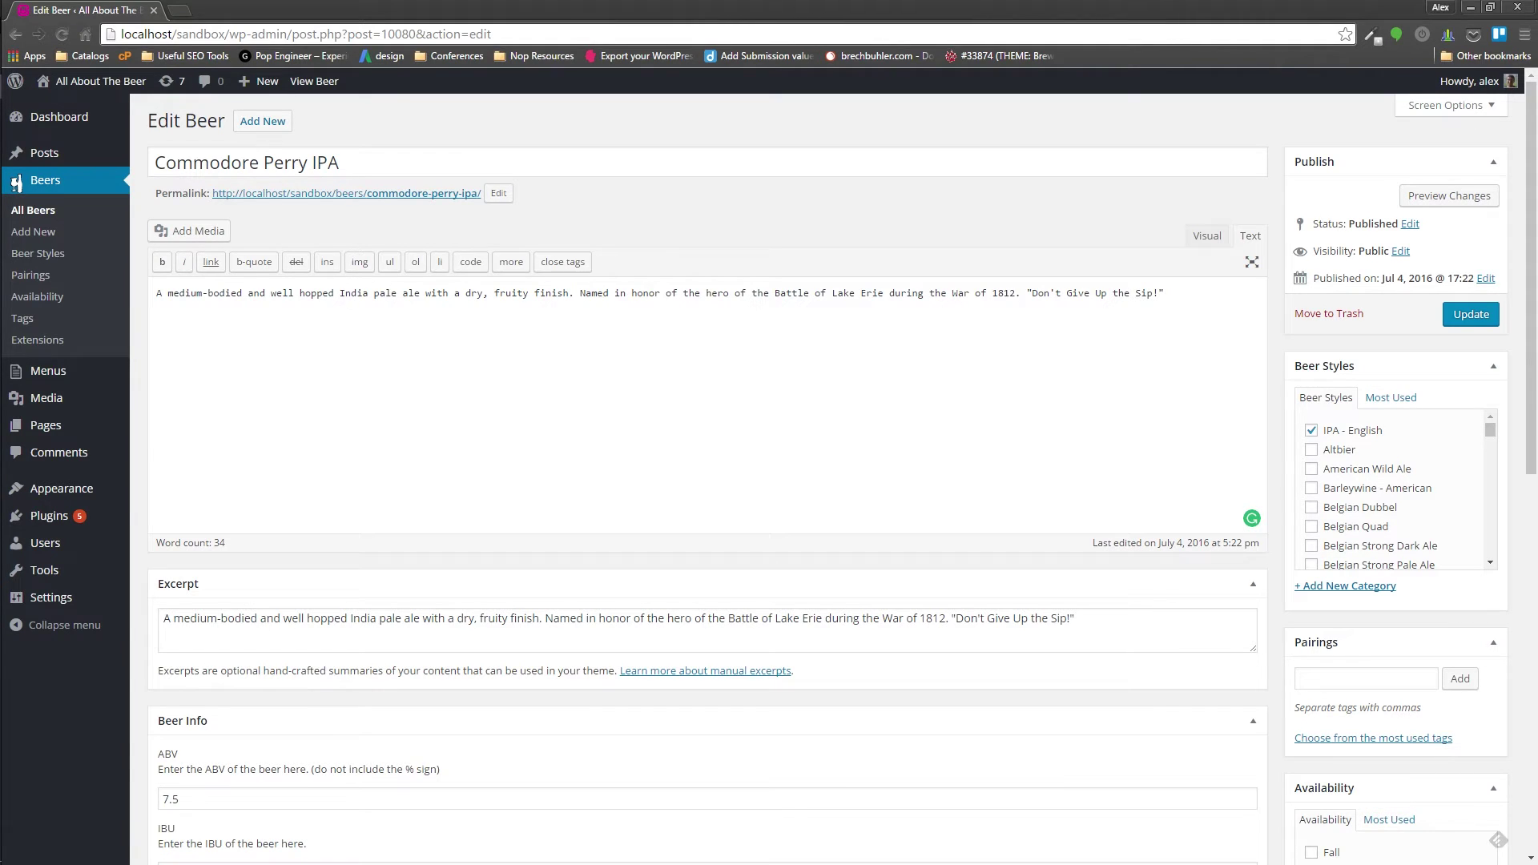
{"action": "left_click", "coordinate": [17, 183]}
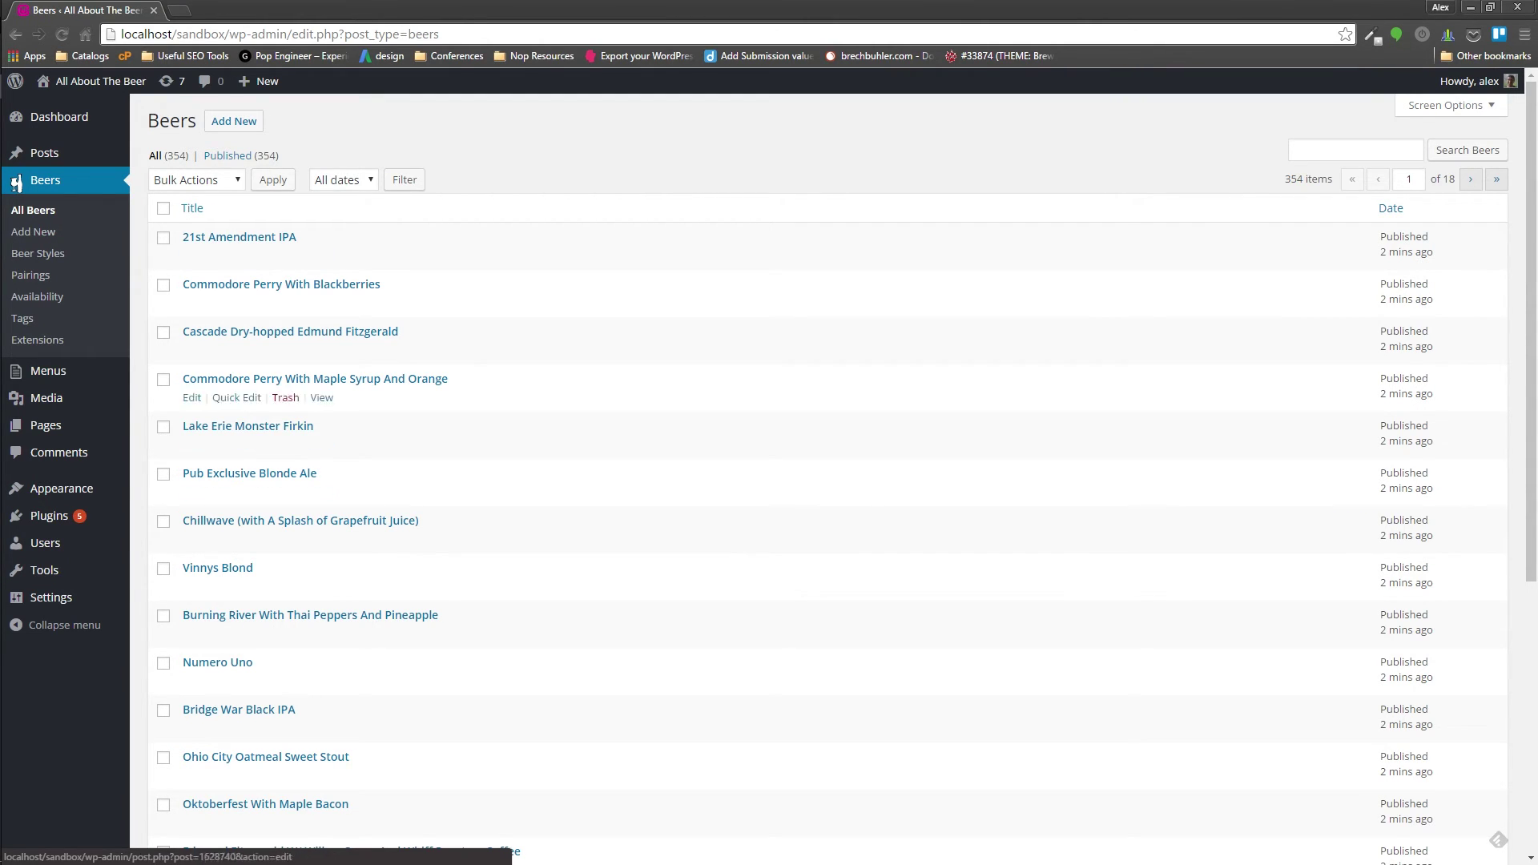
{"action": "mouse_move", "coordinate": [290, 333]}
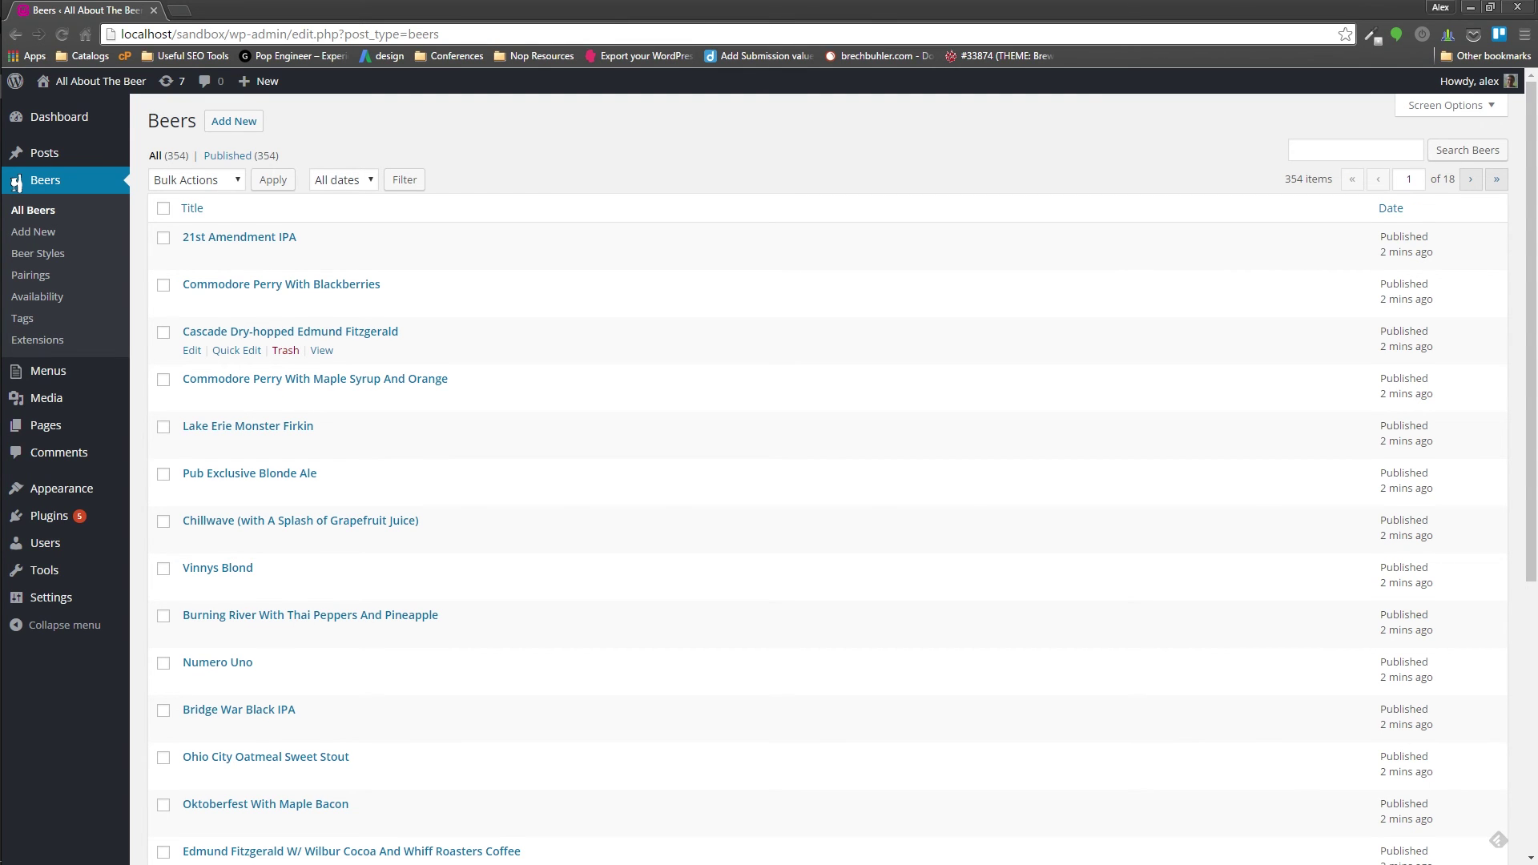
{"action": "scroll", "coordinate": [769, 480], "scroll_direction": "down", "scroll_amount": 4}
{"action": "scroll", "coordinate": [769, 481], "scroll_direction": "up", "scroll_amount": 1}
{"action": "scroll", "coordinate": [769, 481], "scroll_direction": "up", "scroll_amount": 3}
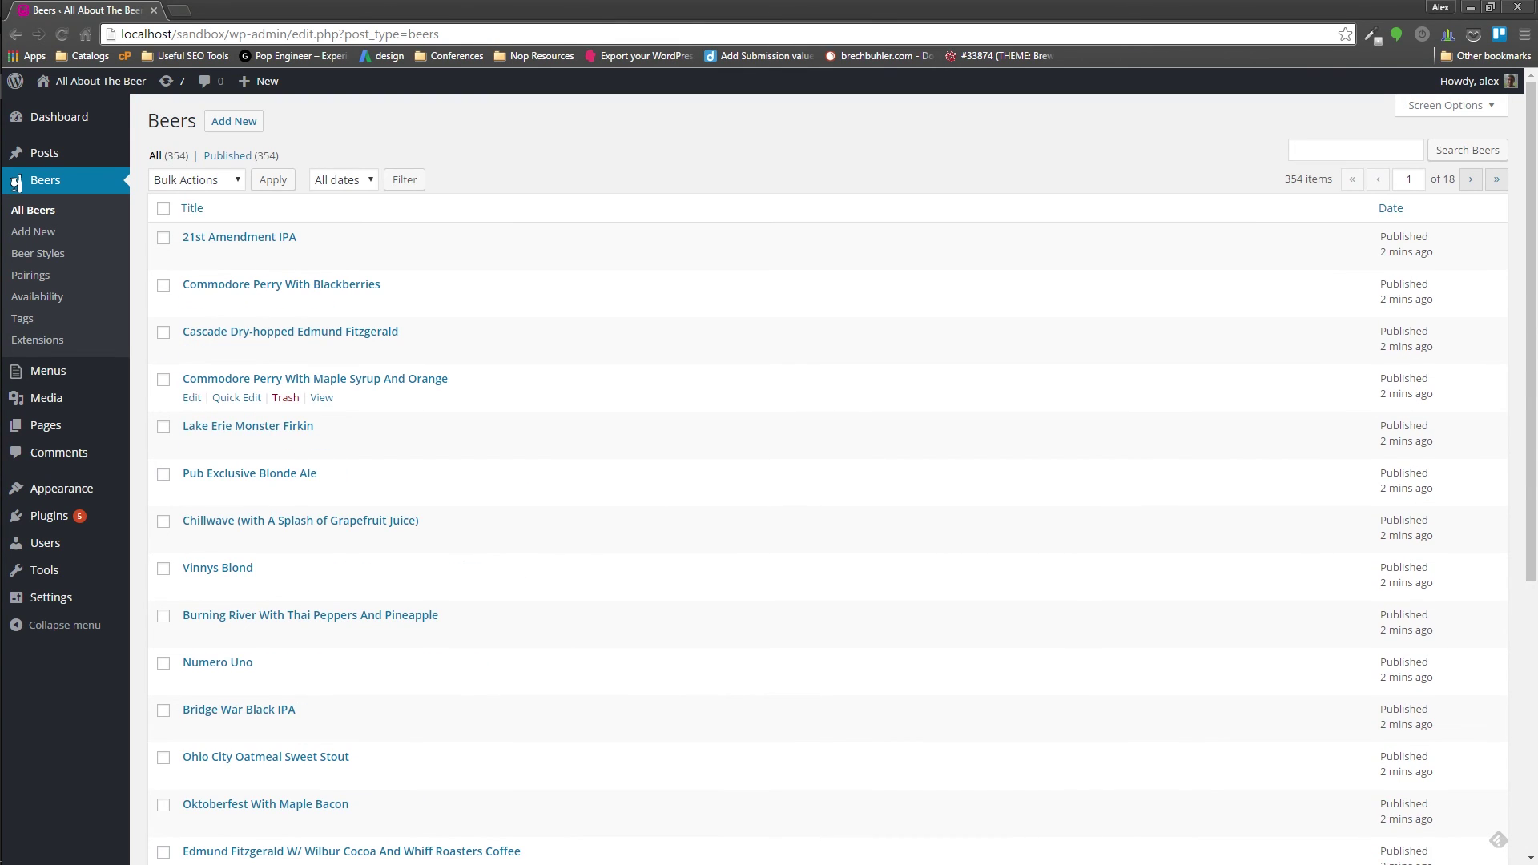